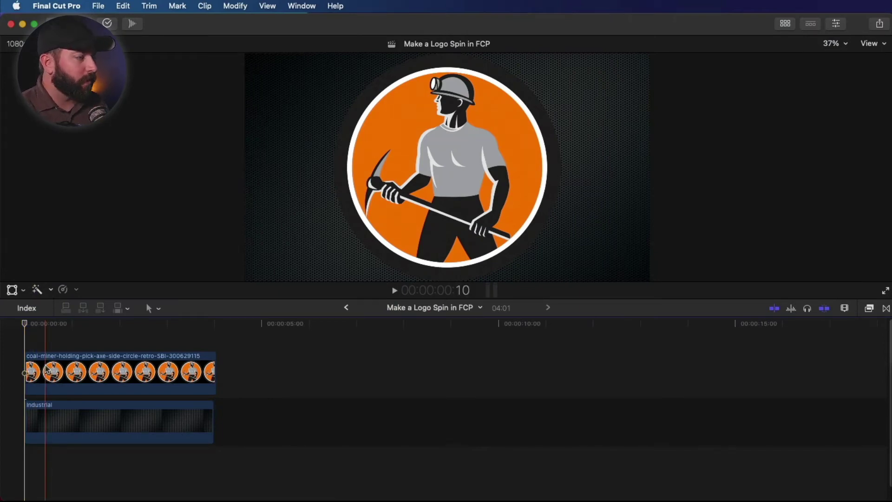
- Add a starting Rotation keyframe to the miner logo clip in the Inspector
left_click(48, 371)
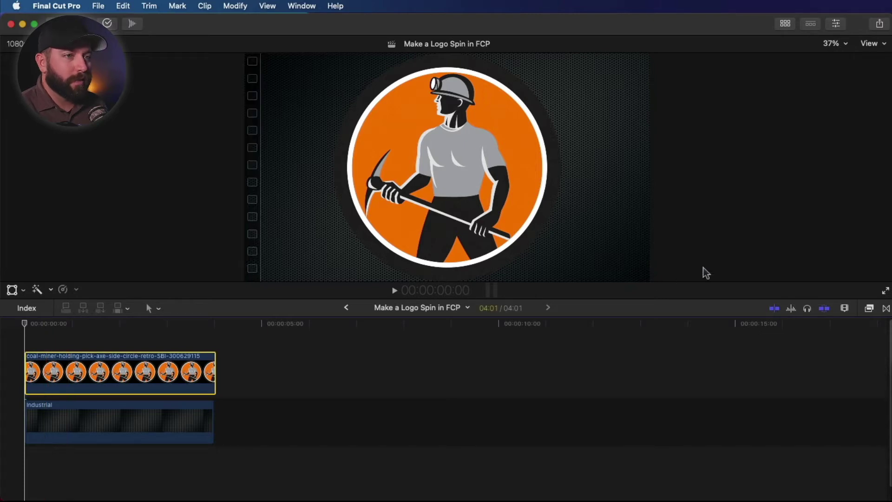
left_click(837, 24)
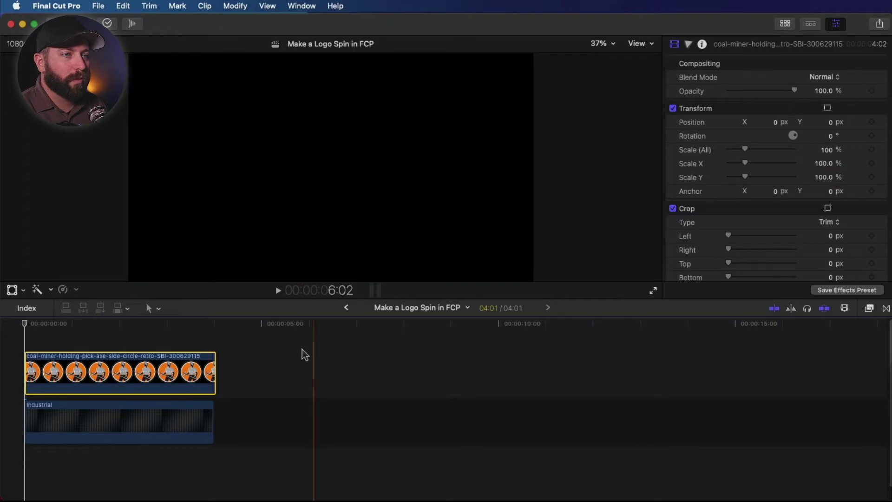
left_click(23, 373)
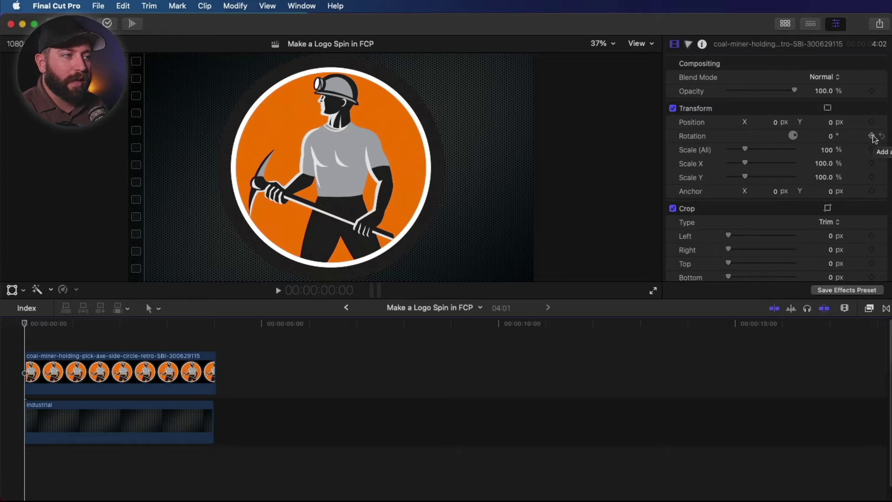
left_click(872, 136)
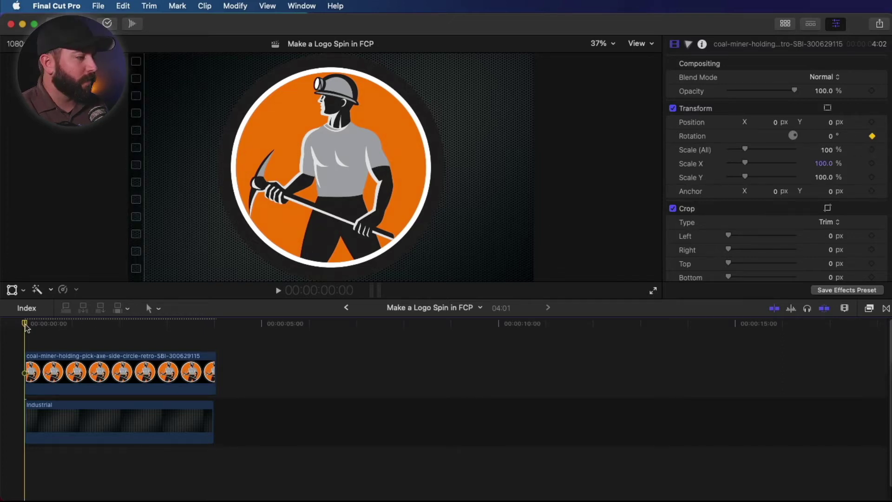
- At the clip's end, add a second Rotation keyframe set to a full 360° turn
left_click_drag(27, 327, 215, 327)
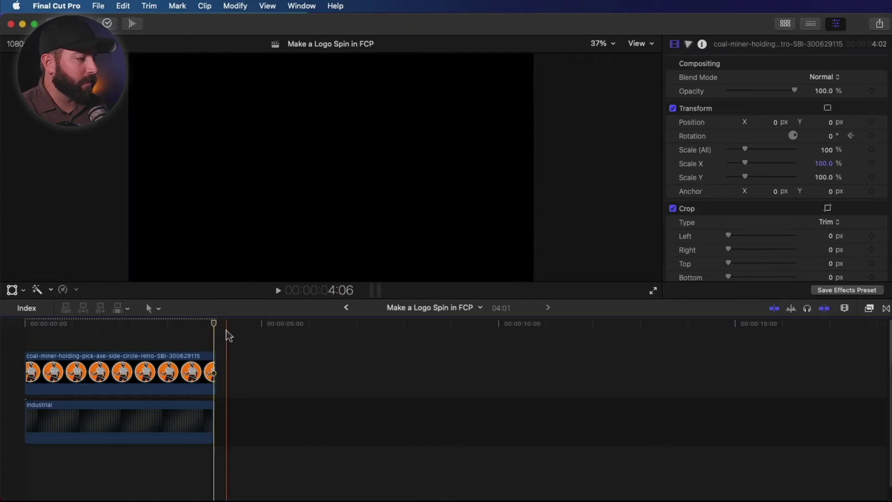
left_click(191, 370)
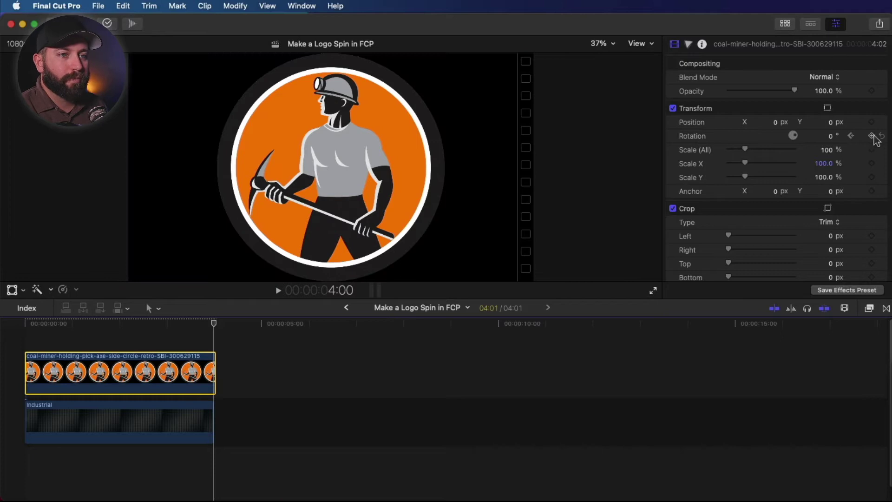
left_click(872, 136)
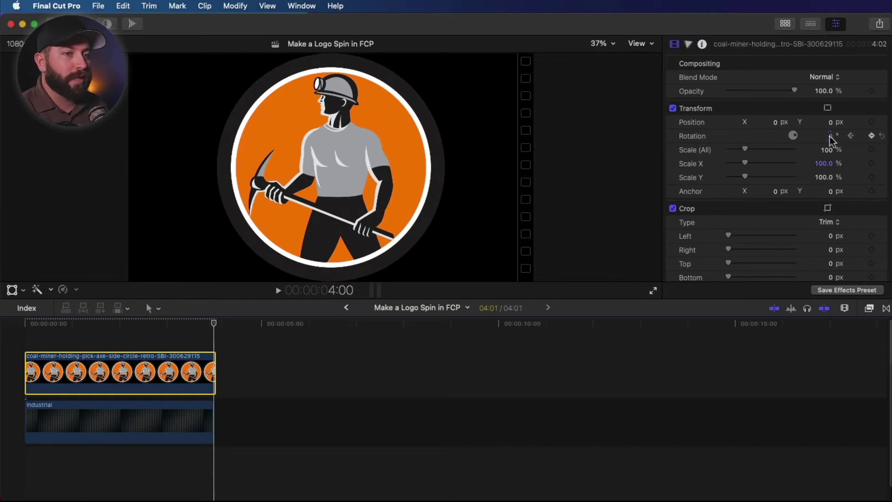
mouse_move(830, 135)
left_mouse_down()
mouse_move(820, 135)
mouse_move(878, 136)
mouse_move(831, 139)
left_mouse_up()
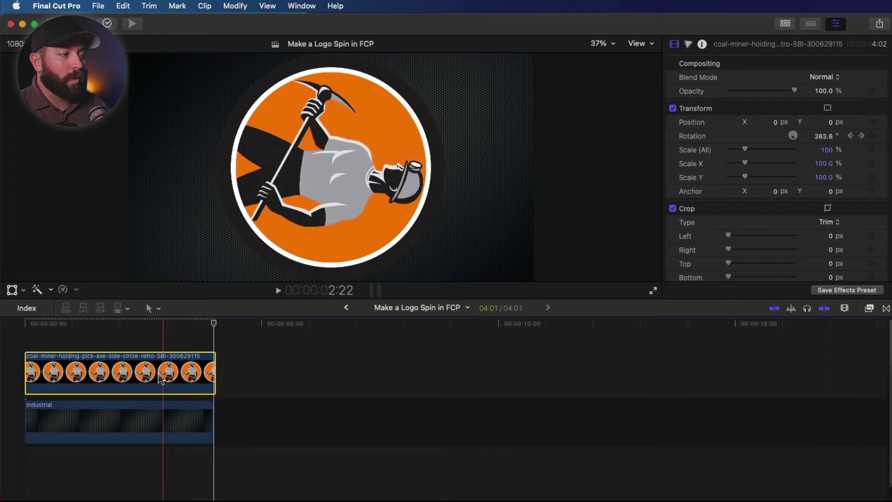
- Play the spin from the start, then jump to the logo's end Rotation keyframe
left_click(18, 364)
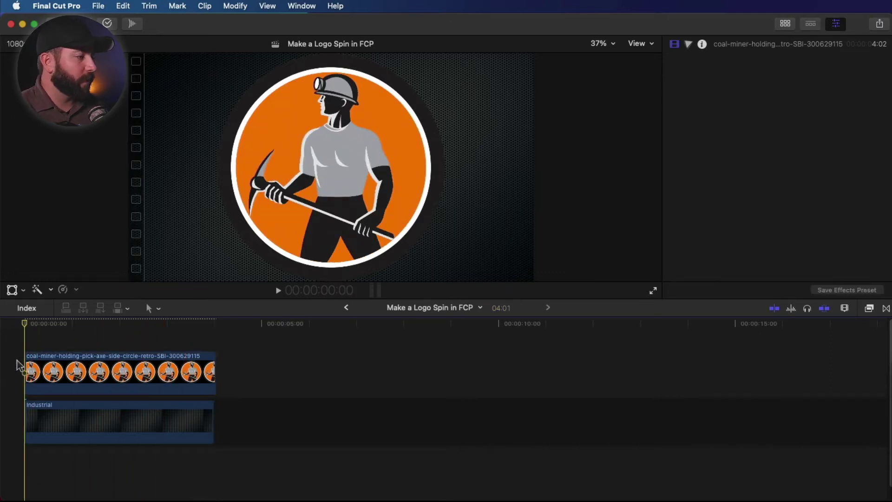
key("space")
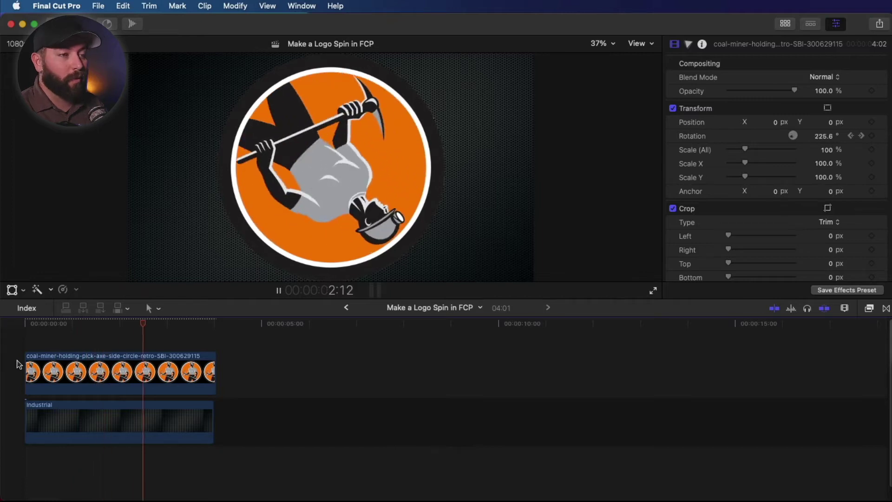
key("space")
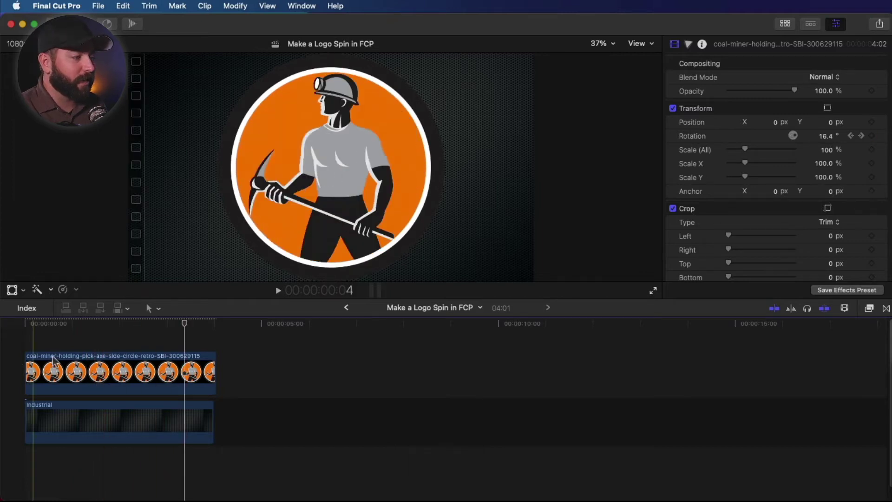
left_click(192, 365)
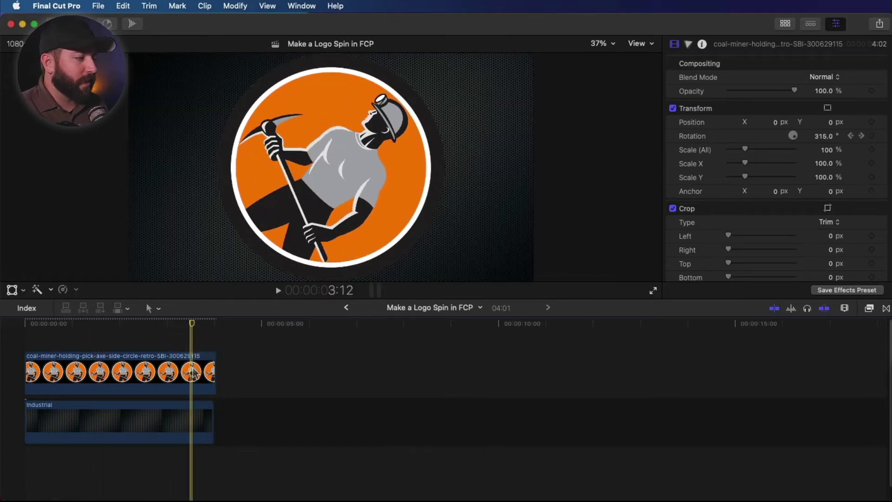
left_click(861, 136)
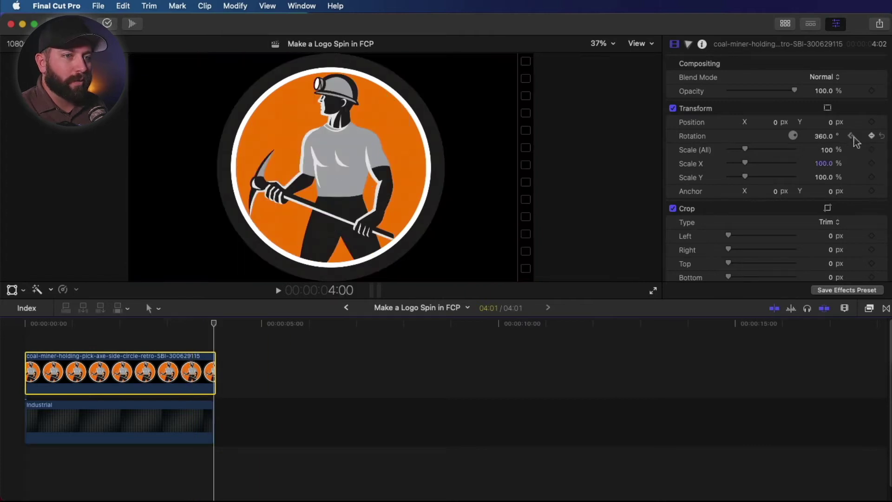
left_click(850, 135)
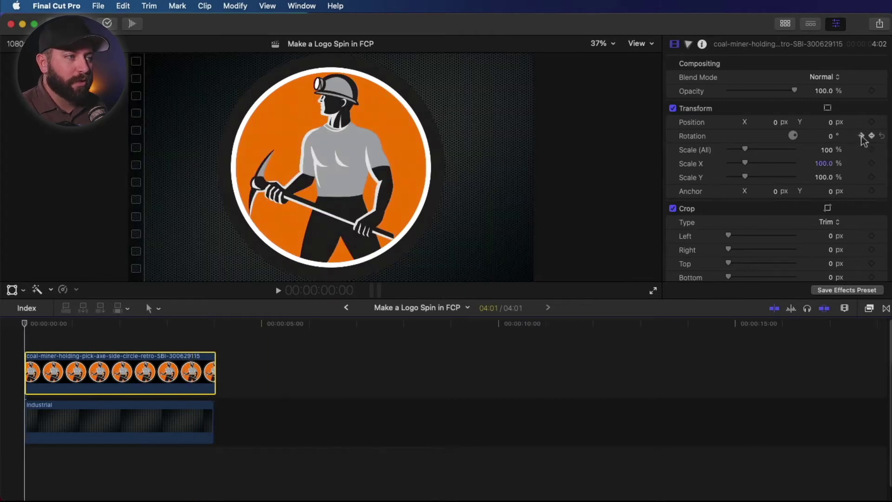
left_click(861, 135)
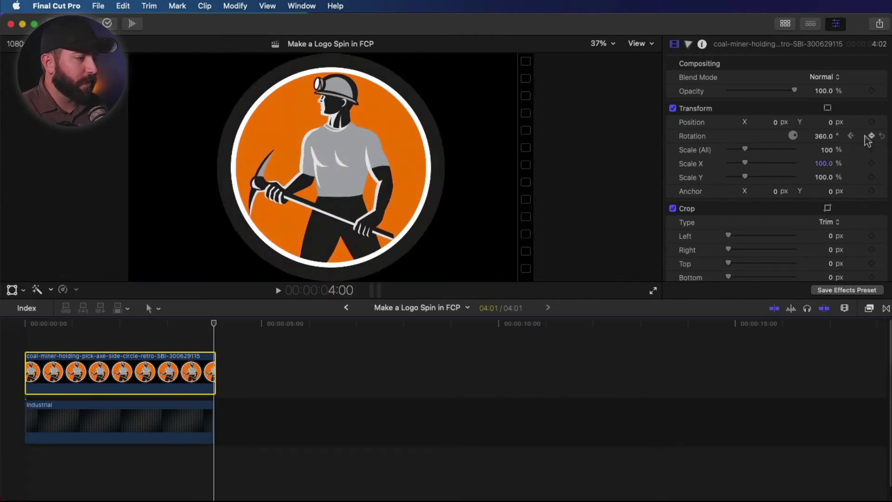
- Set the end Rotation keyframe to -360° and replay the reversed spin
left_click(825, 137)
type("-")
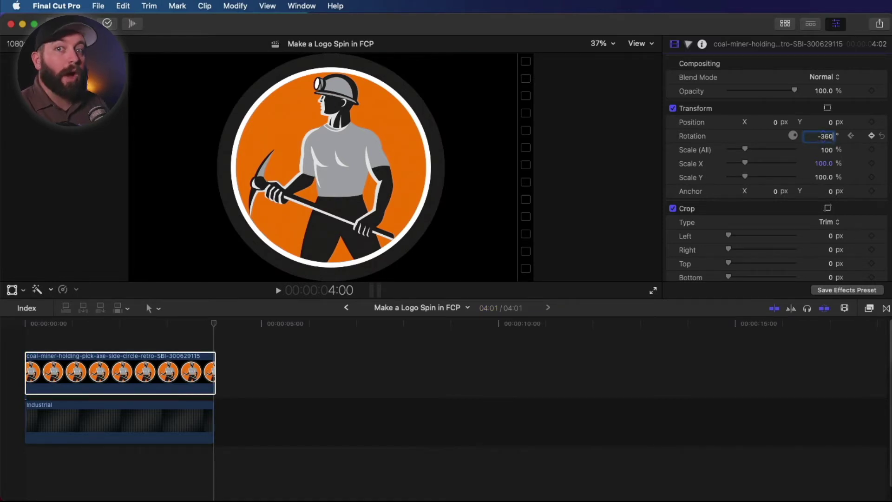
key("Return")
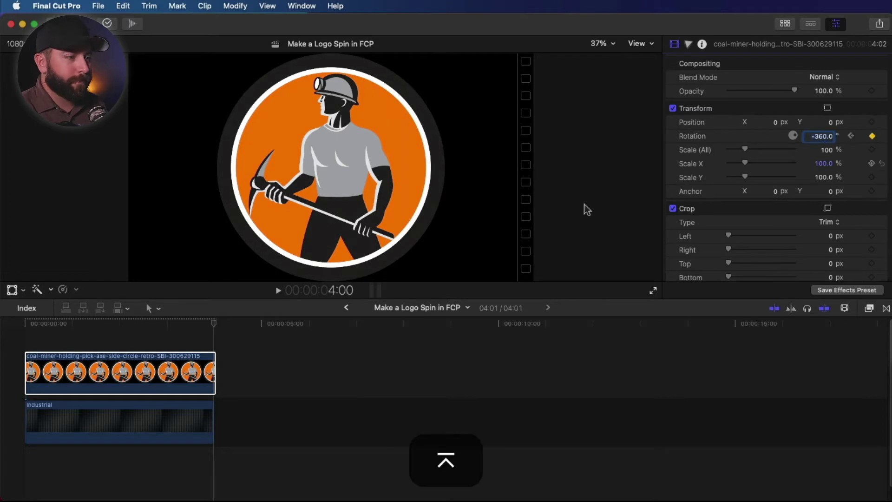
key("Home")
key("space")
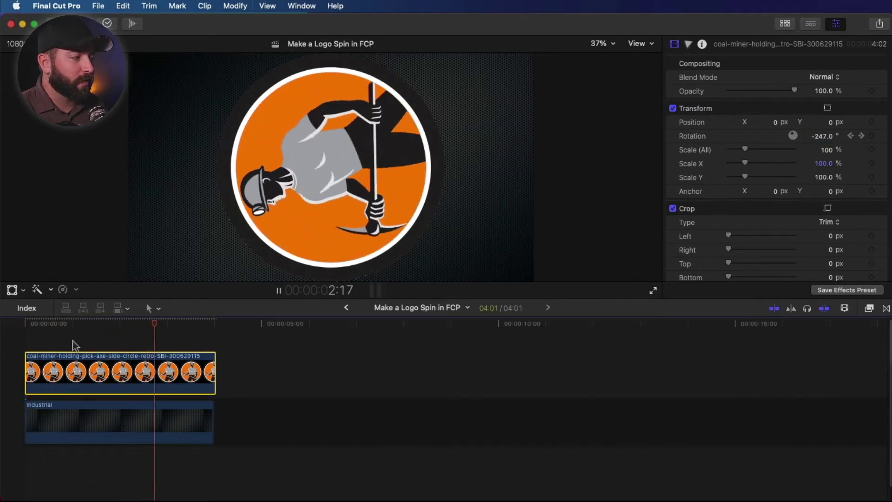
- Combine the selected clips into a compound clip named 'Rotating Miner'
left_click_drag(264, 354, 149, 394)
right_click(149, 395)
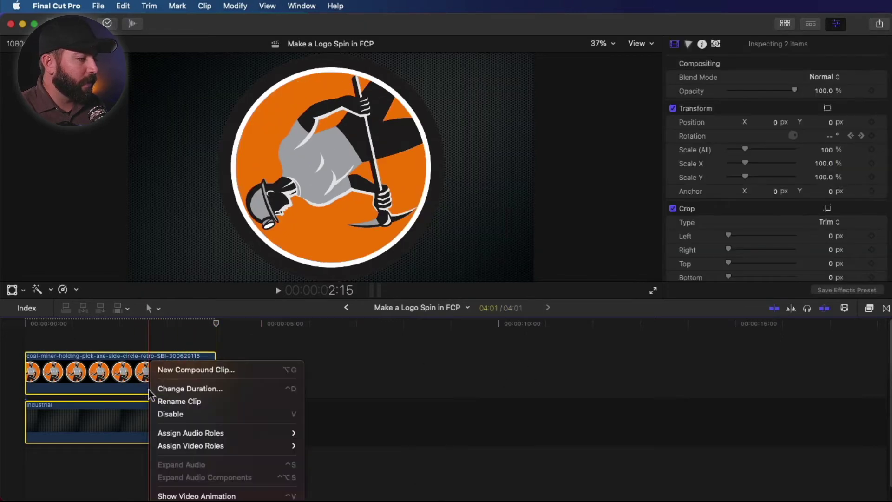
left_click(198, 370)
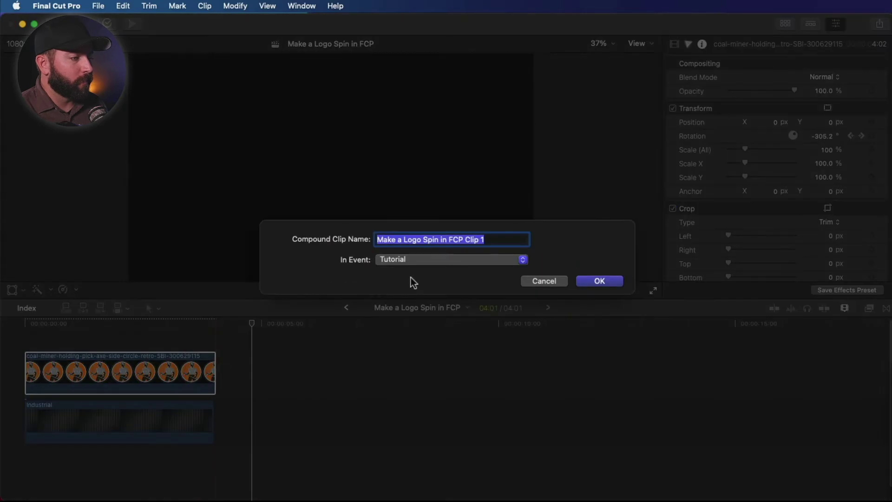
type("Rotat")
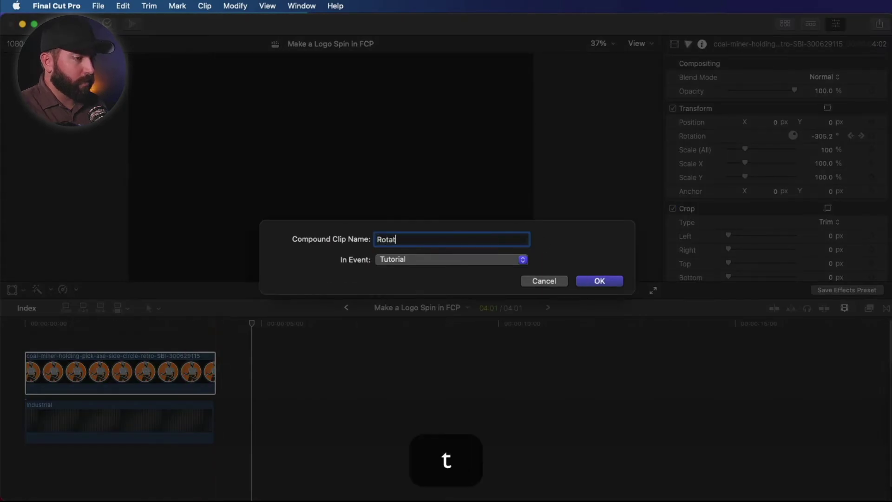
type("ing Miner")
key("Return")
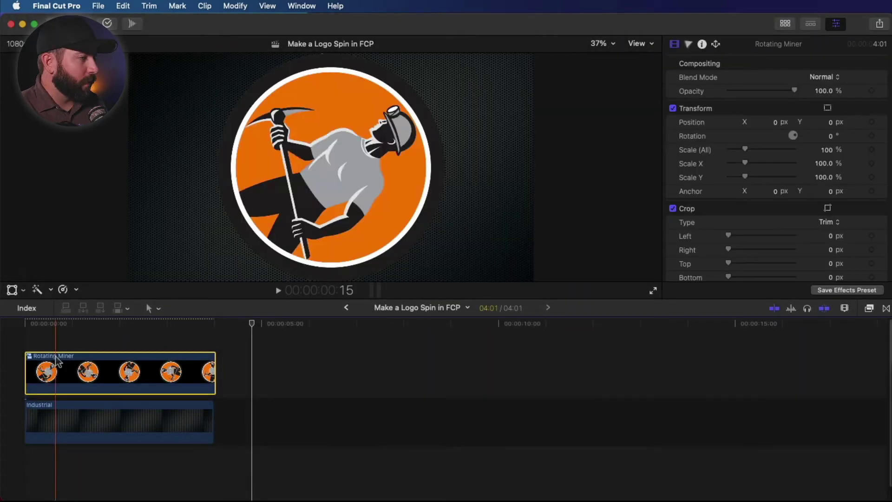
- Retime Rotating Miner to Fast (254%), about four seconds long
left_click(64, 290)
mouse_move(95, 302)
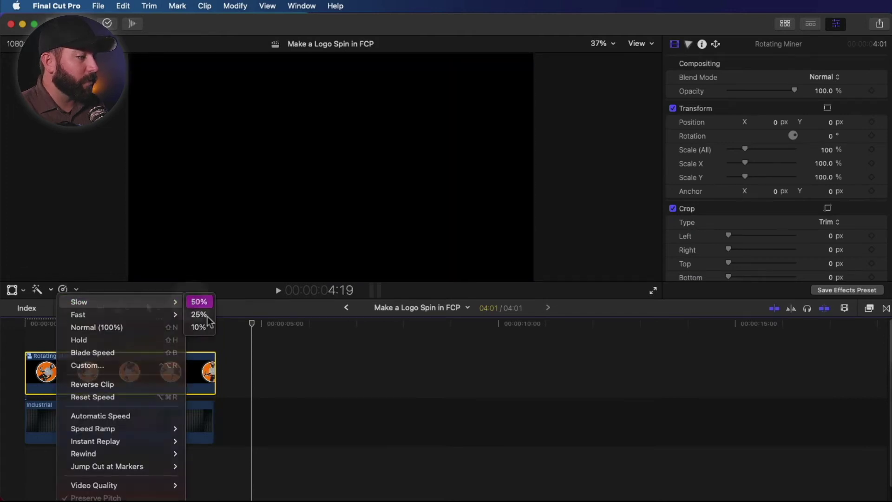
left_click(196, 302)
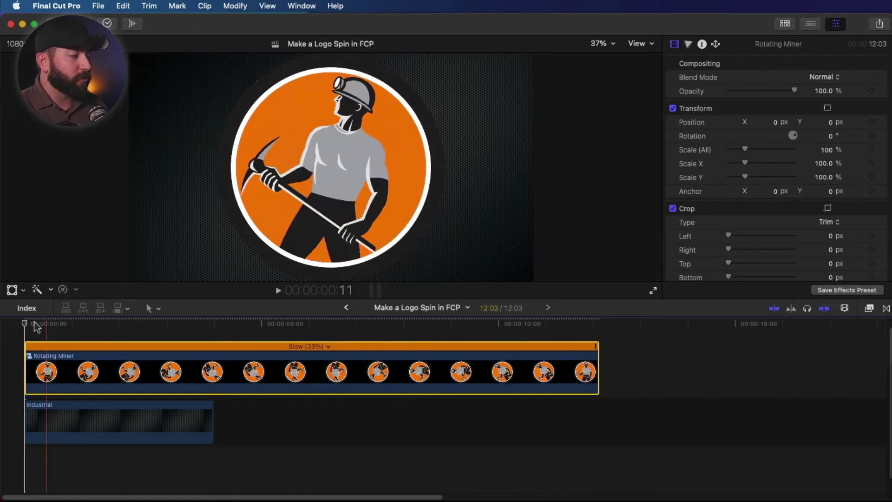
left_click_drag(596, 348, 99, 348)
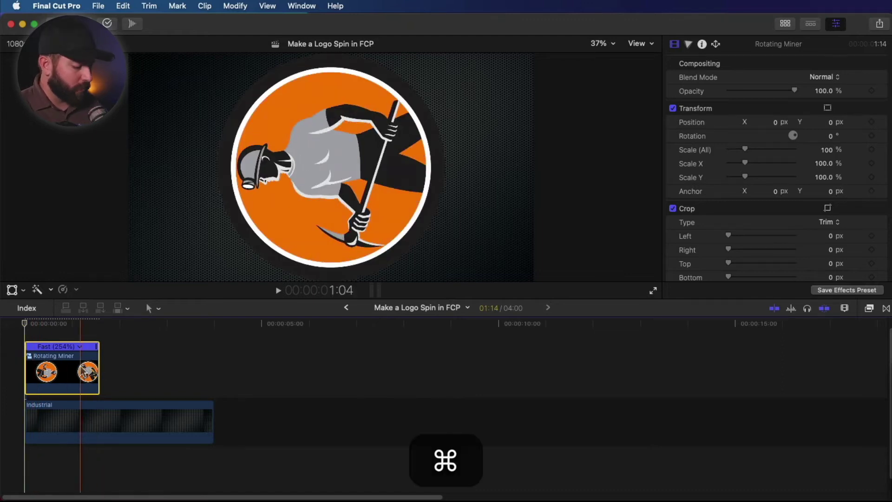
- Paste a second copy of Rotating Miner after the first and play it
key("super+c")
key("super+v")
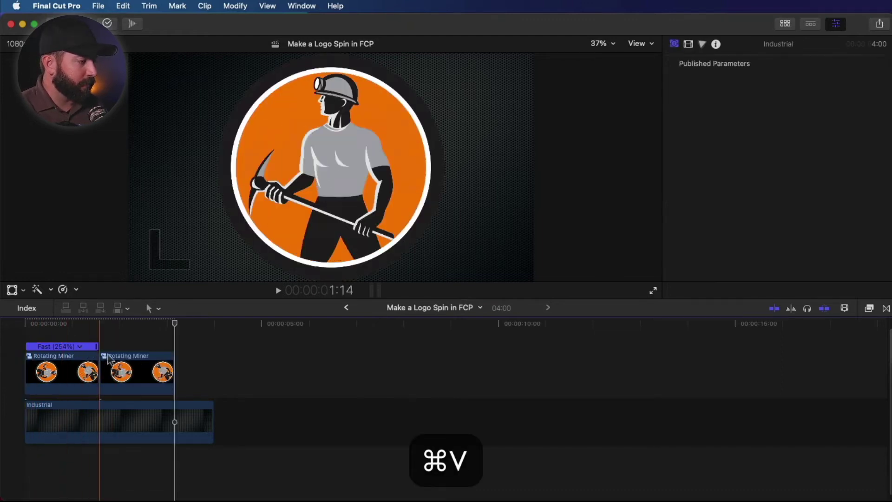
key("space")
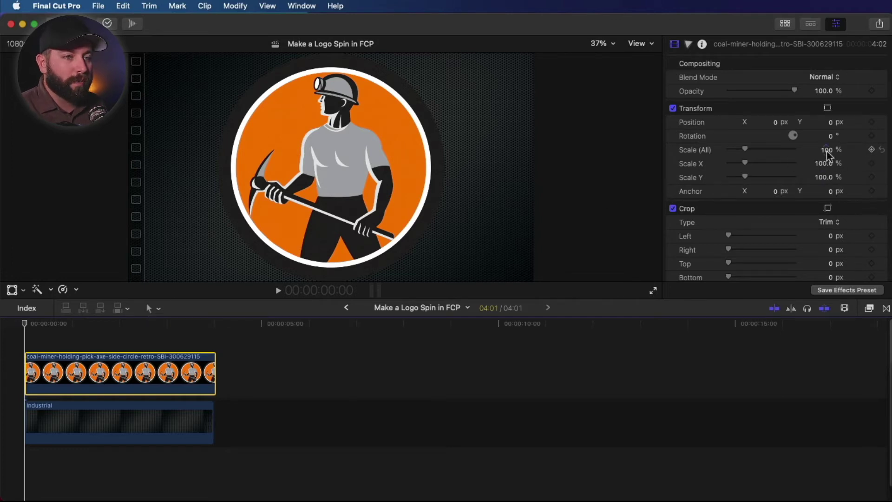
- Shrink the logo to 60% scale and add Rotation and Position keyframes at the start
left_click_drag(828, 155, 811, 155)
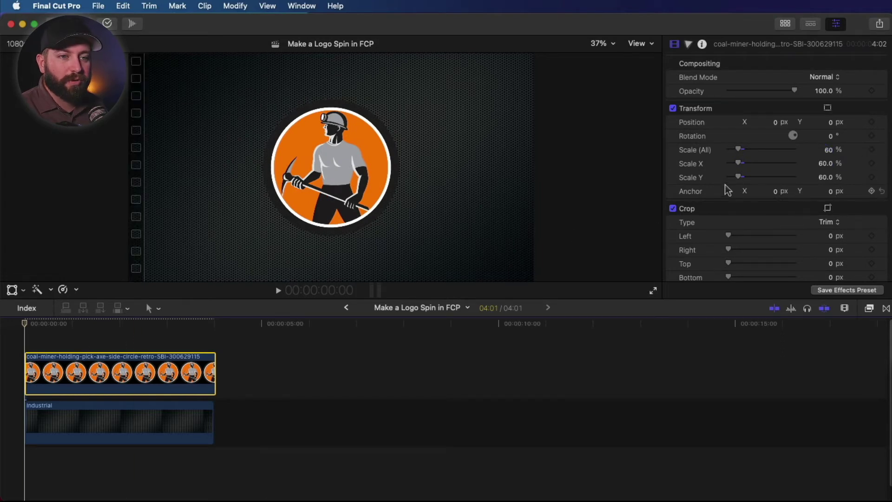
left_click(871, 135)
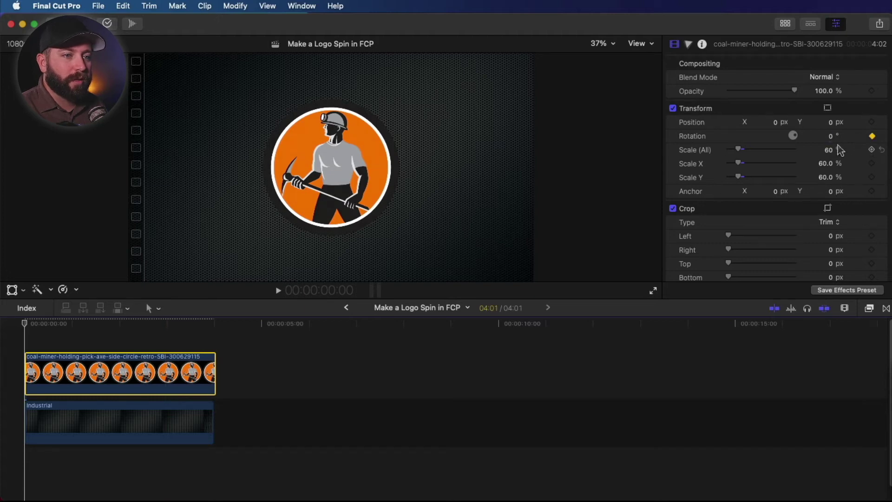
left_click(872, 123)
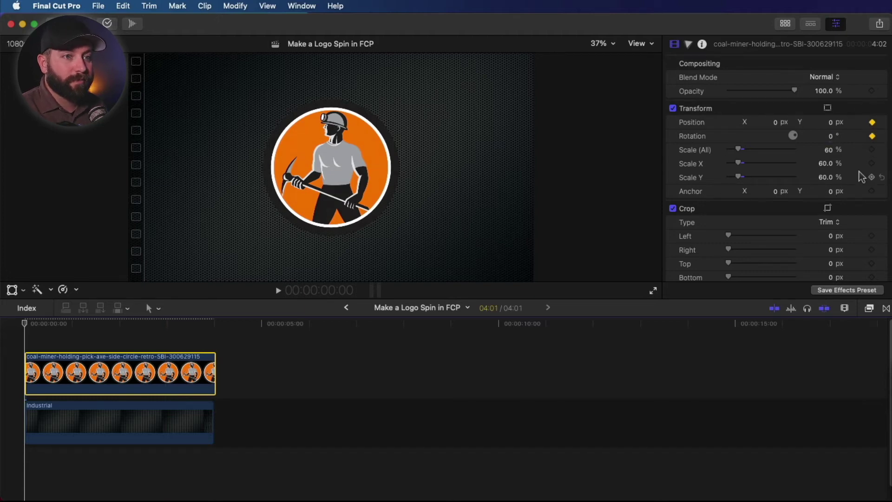
- Add Position and Rotation keyframes at the one-second mark, then return to the start
left_click(72, 342)
left_click(70, 363)
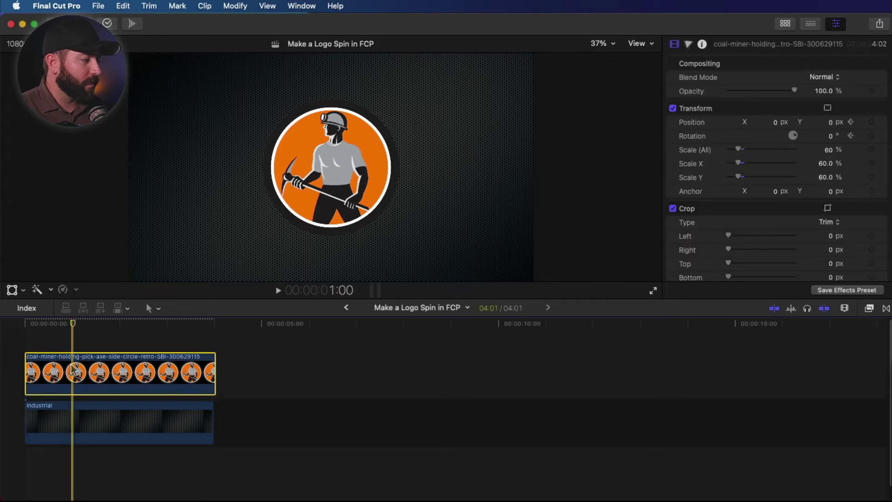
left_click(871, 121)
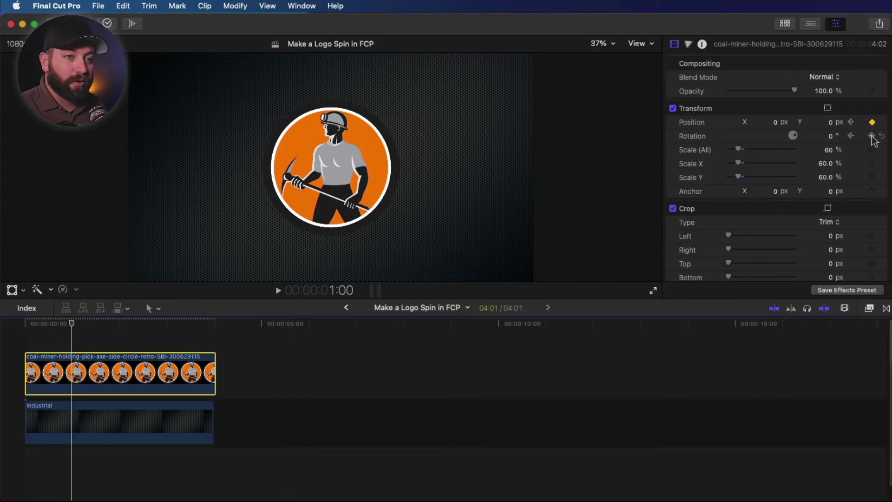
left_click(871, 136)
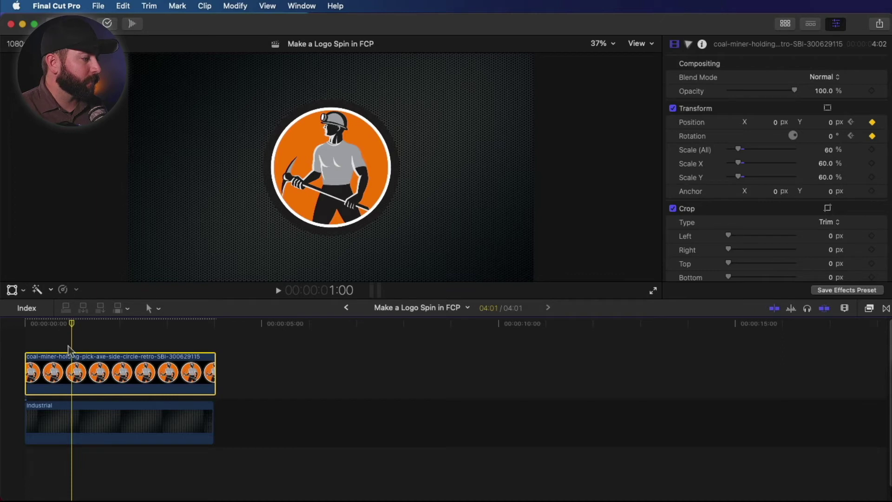
left_click(24, 349)
left_click(44, 362)
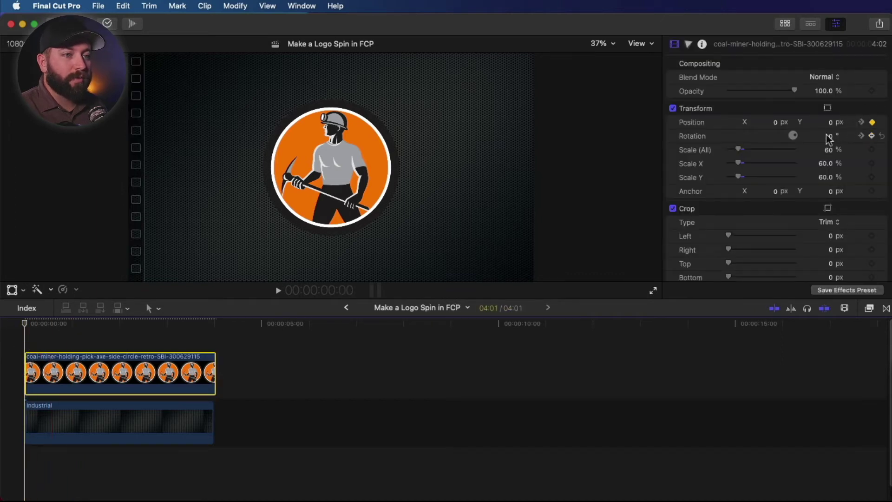
- Set the starting keyframe to 181.8° rotation and X -1357.7 px, then play the spin-in
mouse_move(831, 139)
left_mouse_down()
mouse_move(823, 143)
mouse_move(878, 143)
mouse_move(817, 144)
left_mouse_up()
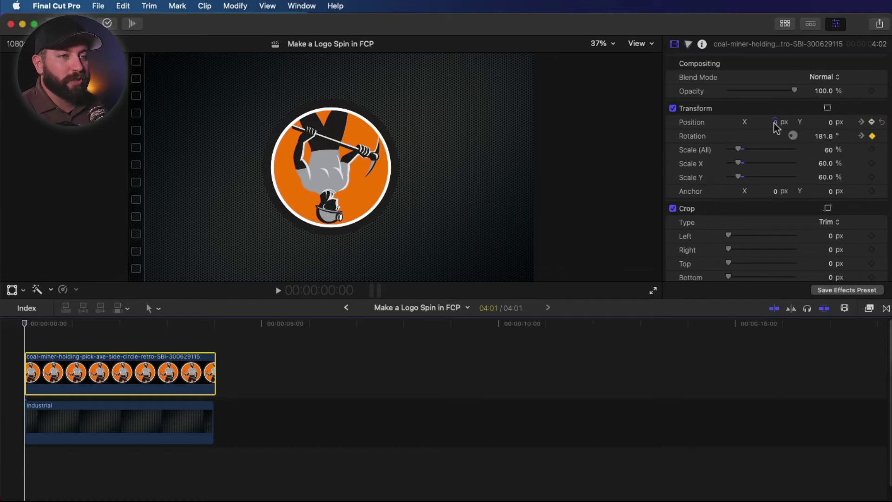
mouse_move(776, 129)
left_mouse_down()
mouse_move(738, 129)
mouse_move(766, 122)
left_mouse_up()
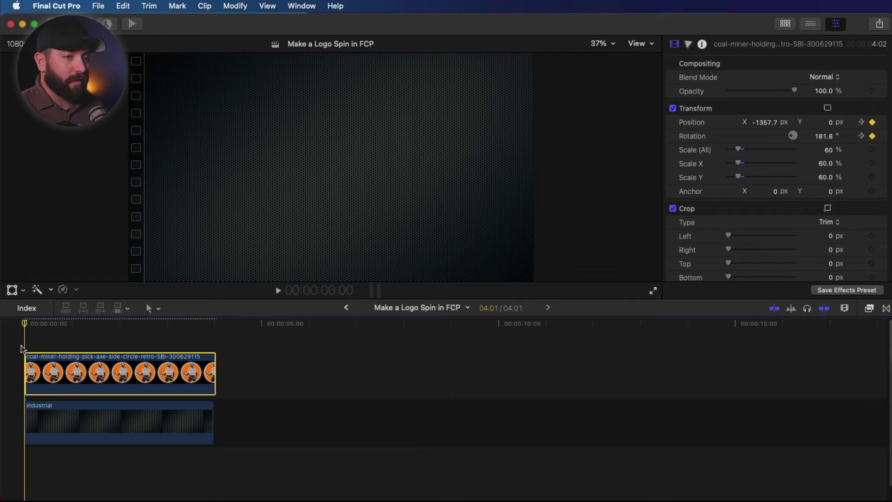
key("space")
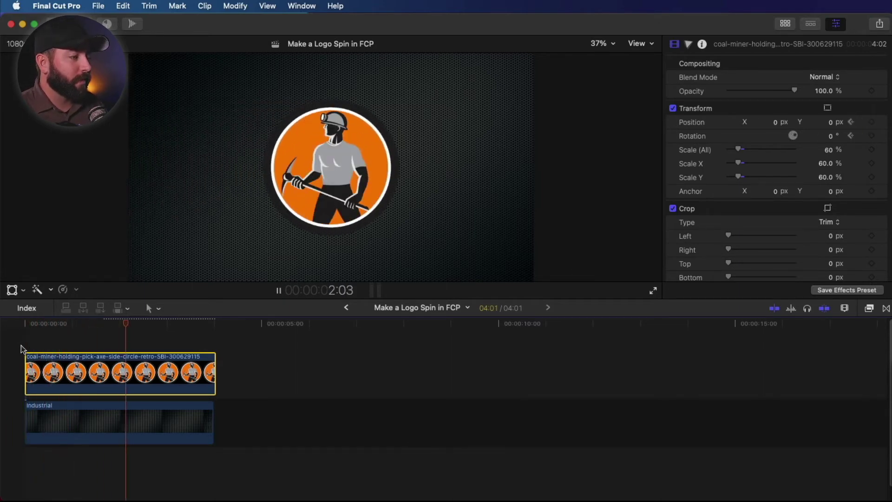
key("shift+z")
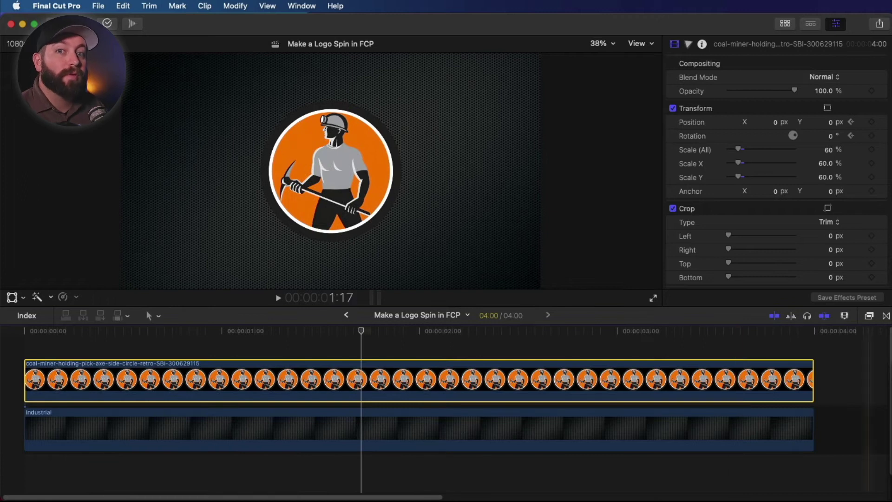
- Add Position and Rotation keyframes to the logo at 3:23 and 3:00
left_click(812, 344)
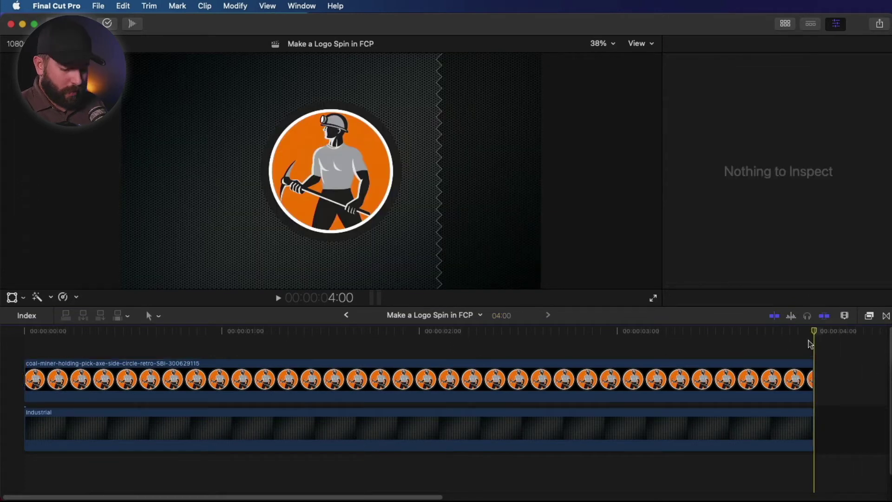
key("Left")
left_click(808, 377)
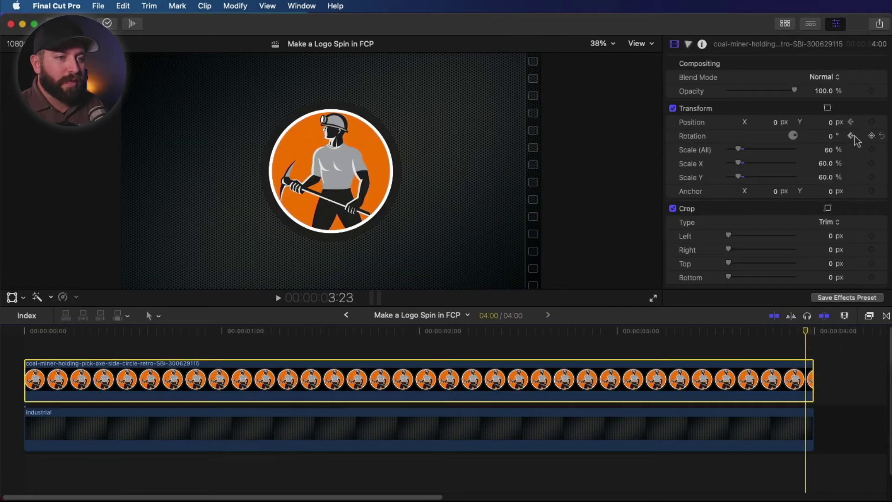
left_click(872, 136)
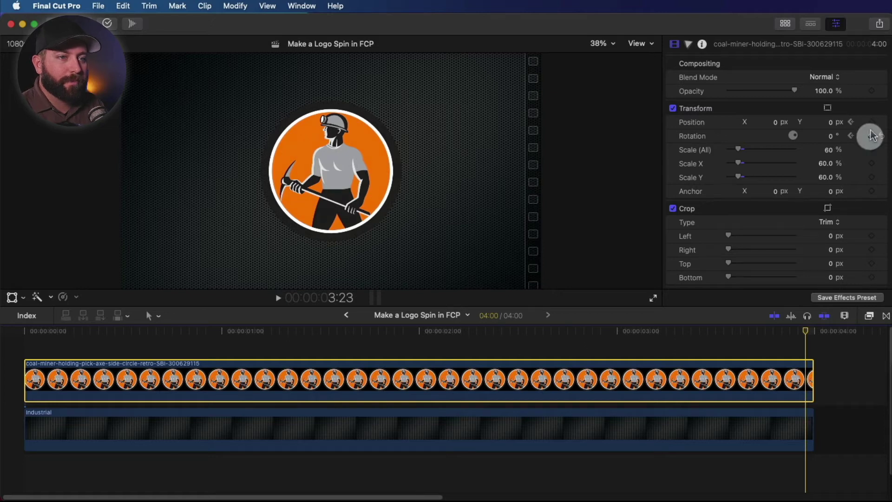
left_click(871, 122)
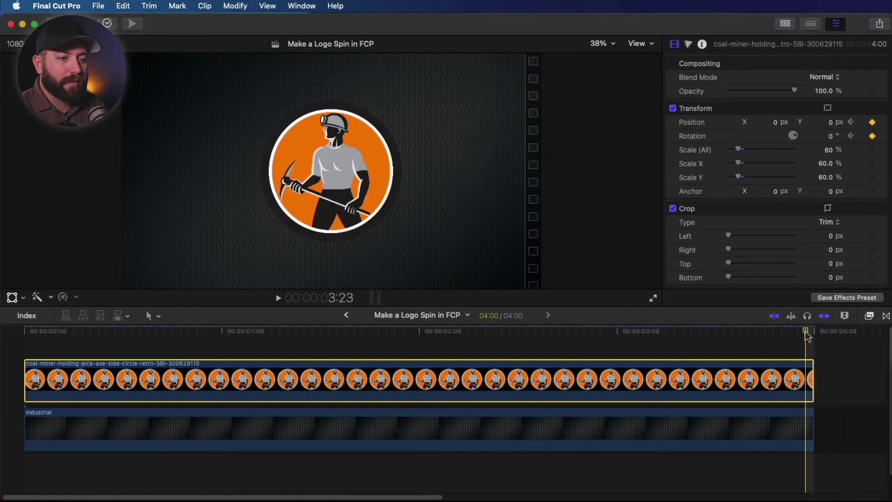
left_click_drag(811, 344, 622, 348)
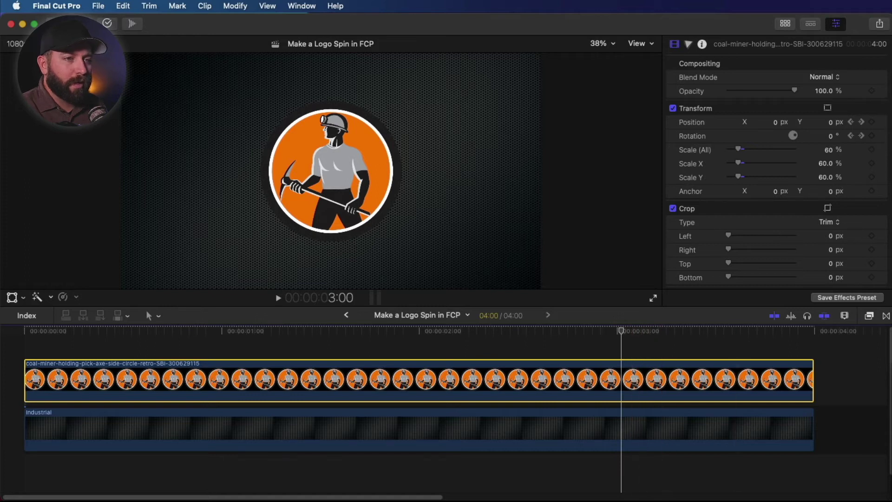
left_click(871, 122)
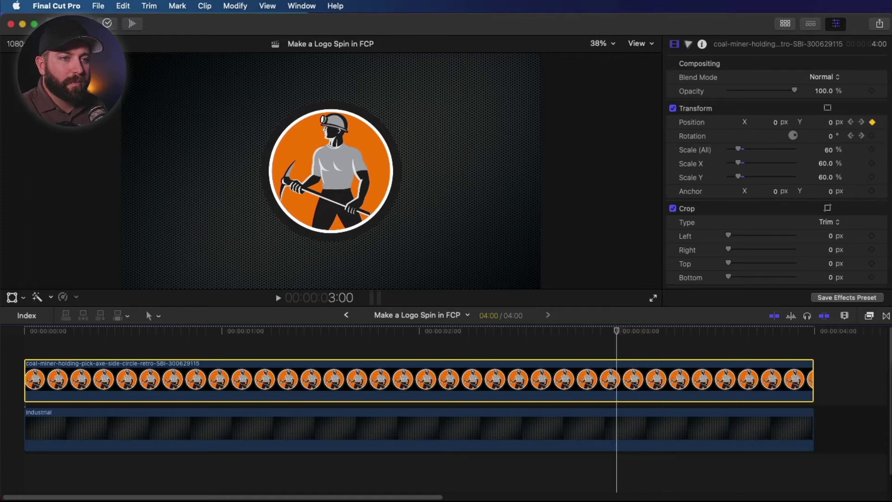
left_click(871, 136)
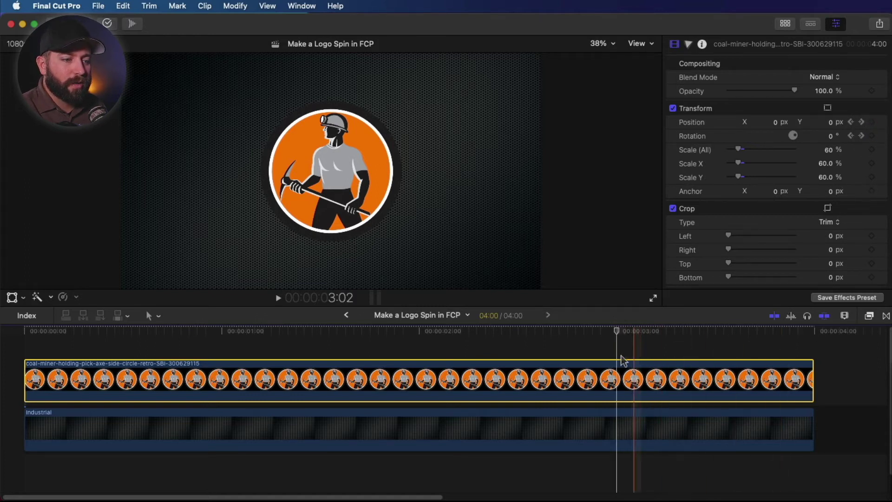
- At 3:23, move the logo to X 1323 px and set Rotation to -180°
left_click(861, 123)
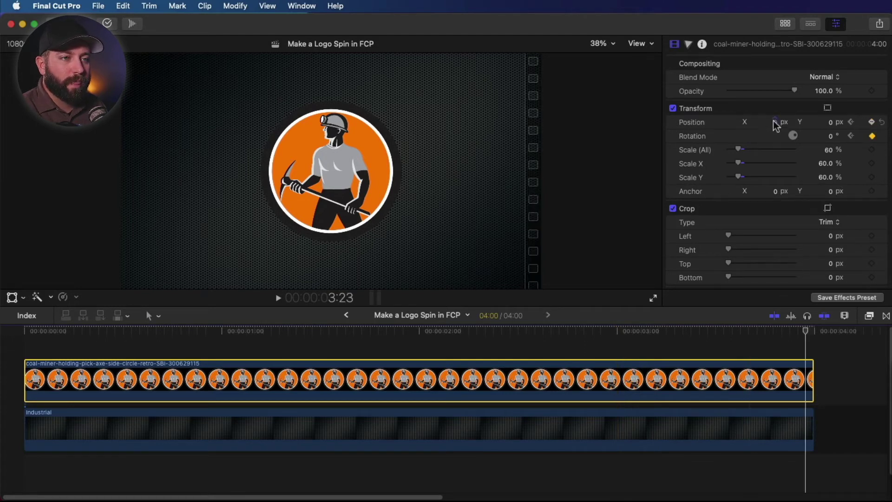
left_click_drag(774, 126, 827, 125)
left_click_drag(771, 123, 793, 241)
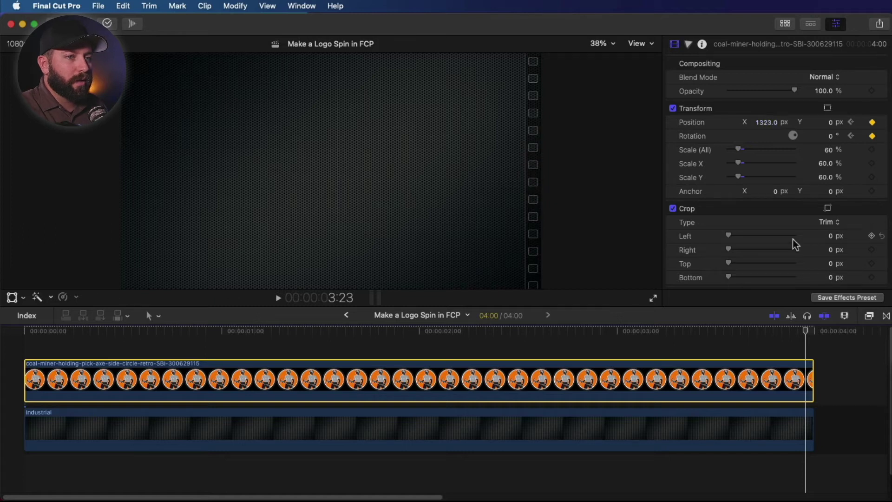
left_click(831, 136)
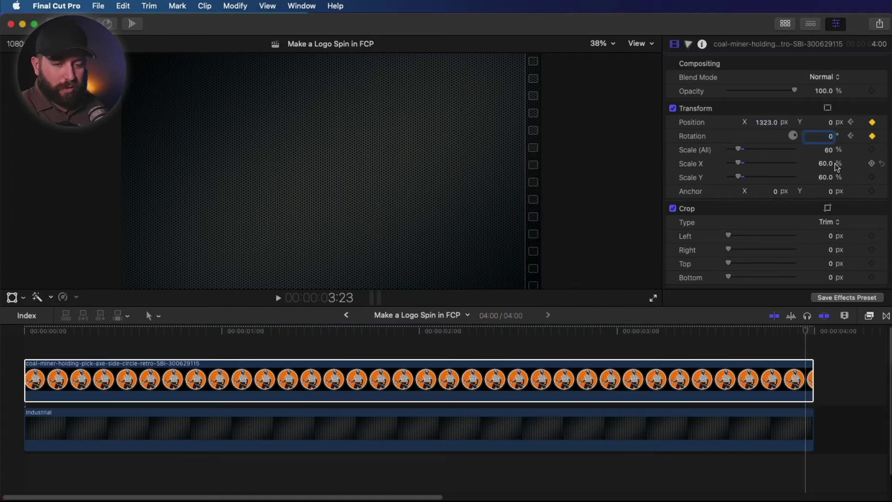
type("-180")
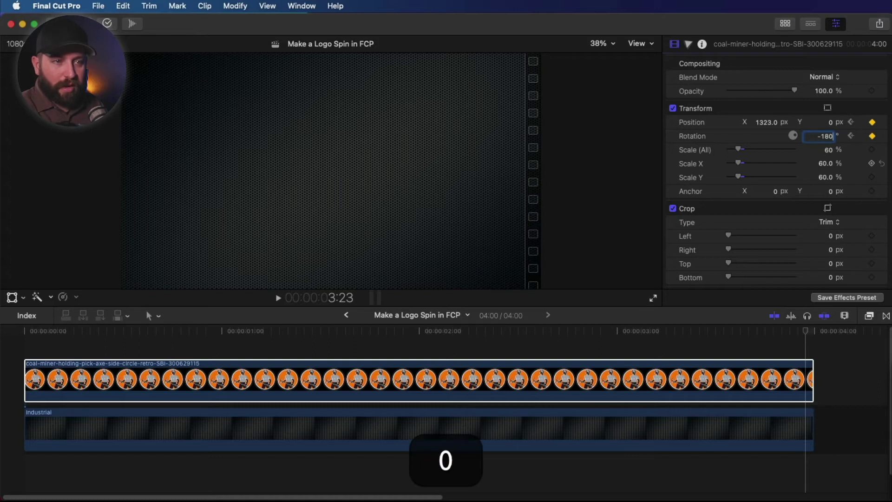
key("Return")
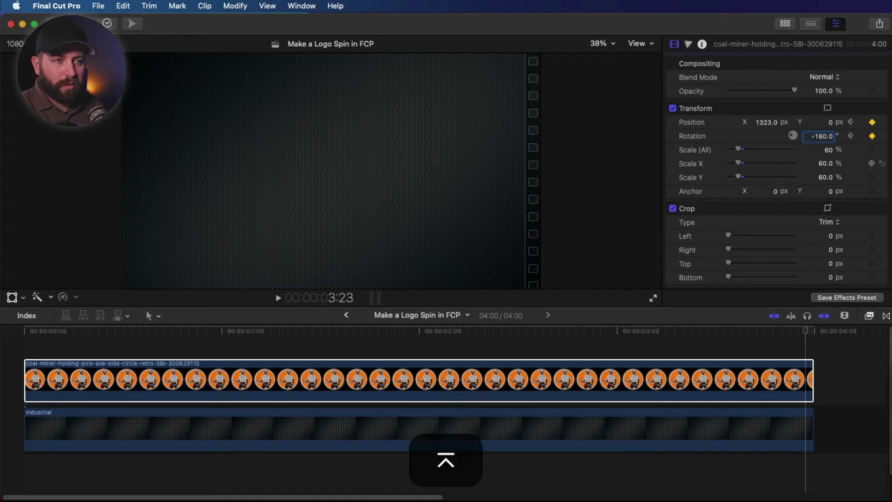
- Play back the spin-out animation twice and return to the project start
left_click(780, 346)
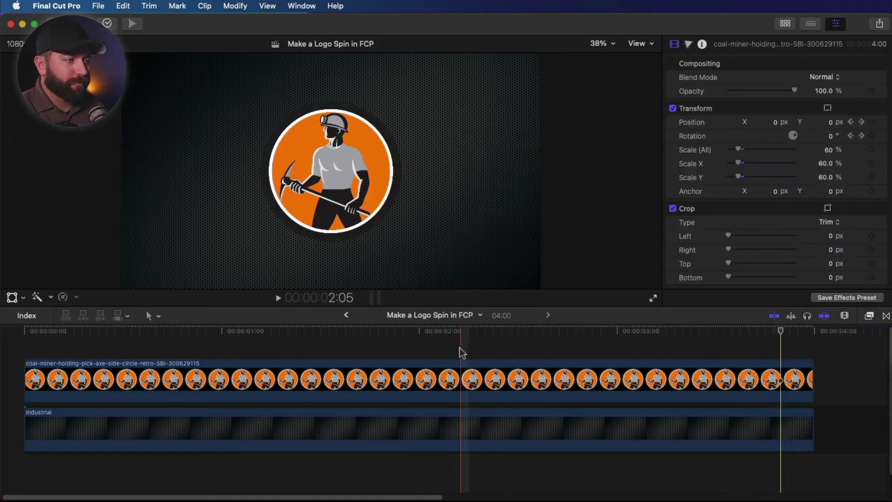
key("space")
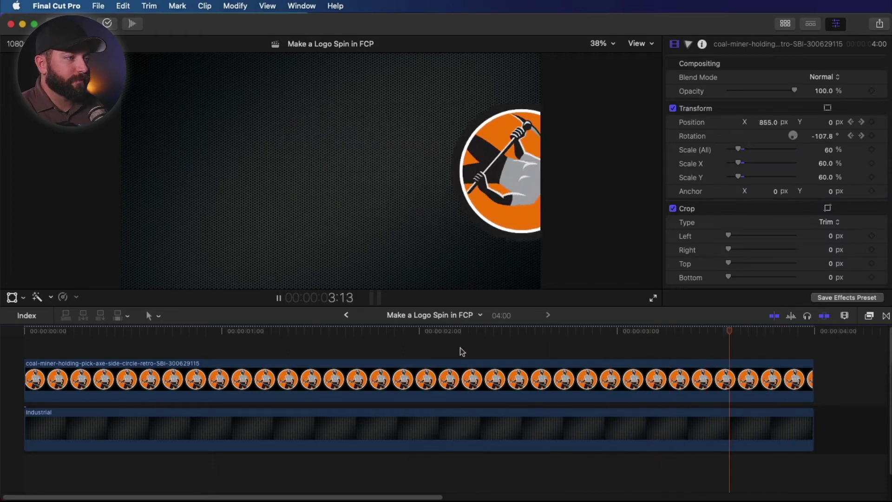
key("space")
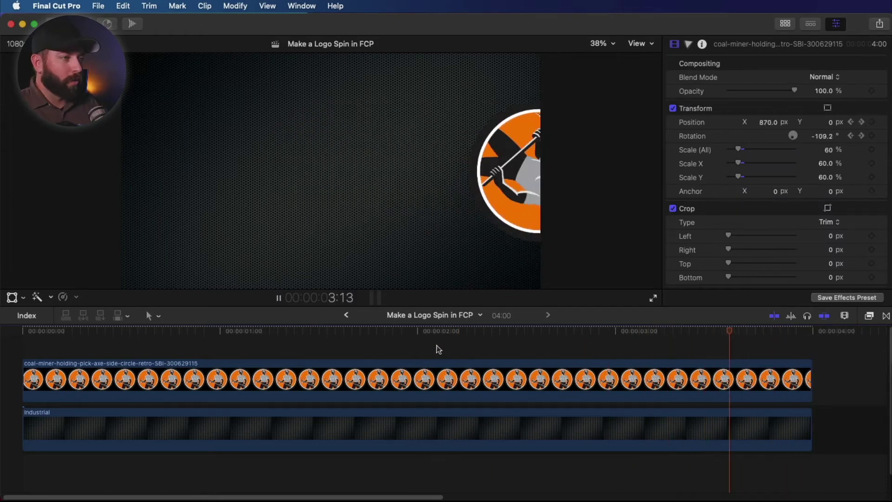
key("Home")
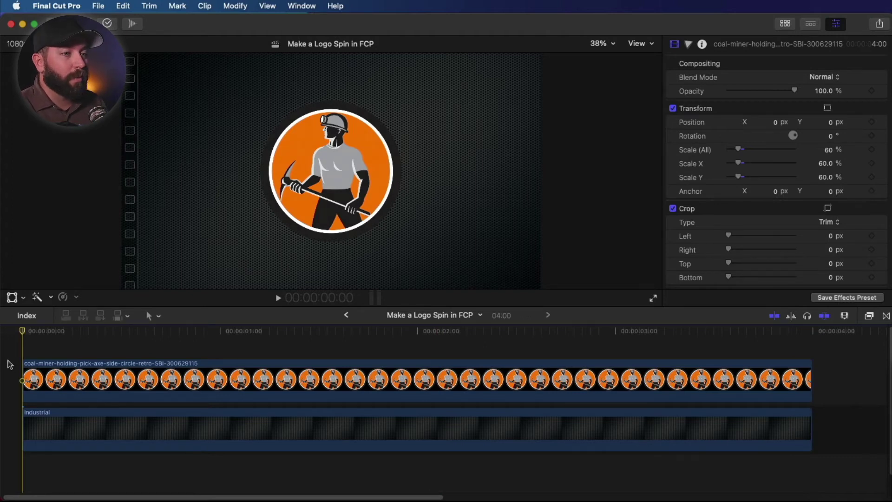
- Add Scale and Rotation keyframes at the clip start and at one second
left_click(871, 150)
left_click(872, 135)
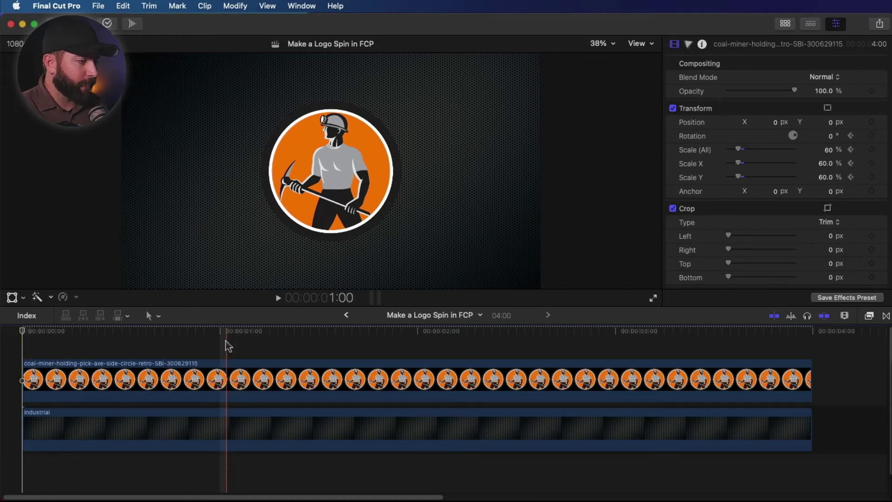
left_click(226, 355)
left_click(872, 150)
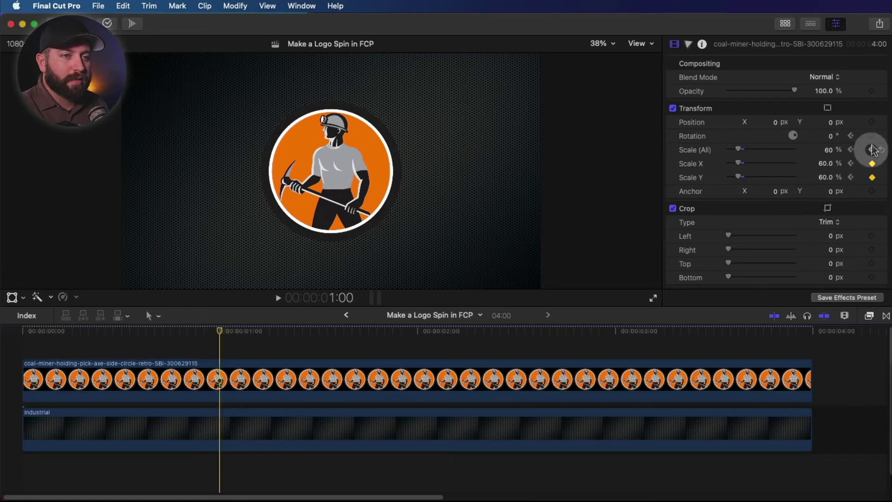
left_click(872, 136)
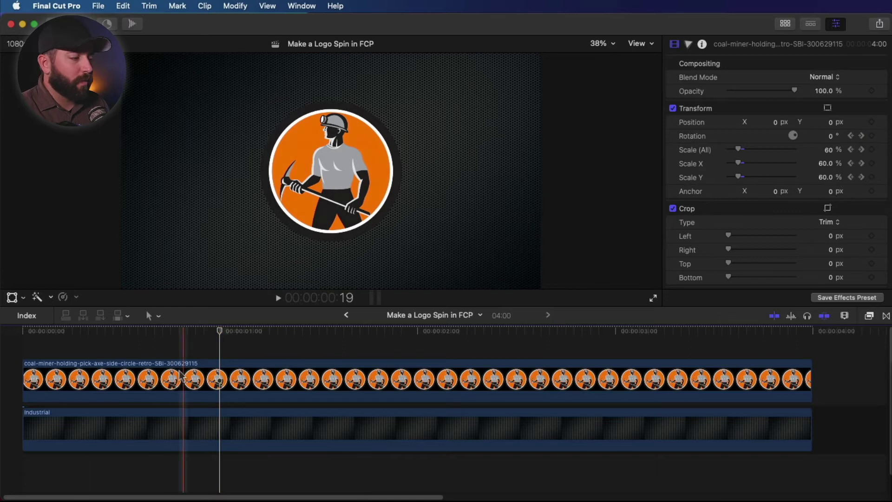
key("Home")
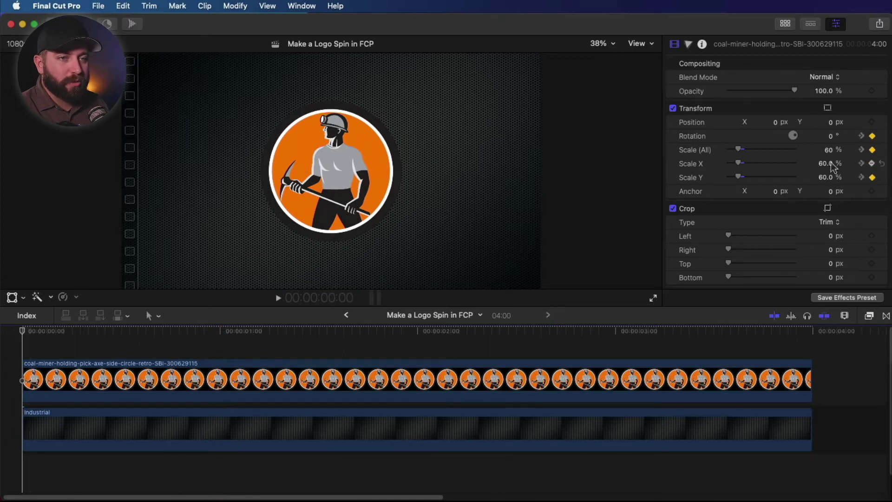
- Set the starting keyframe to 180° rotation and 0% scale, then preview the spin-and-grow
left_click(830, 138)
type("180")
key("Return")
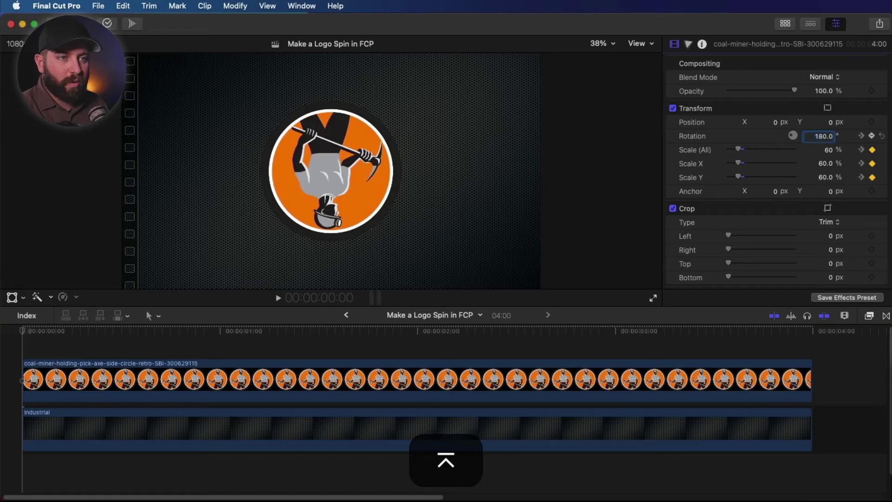
left_click(829, 152)
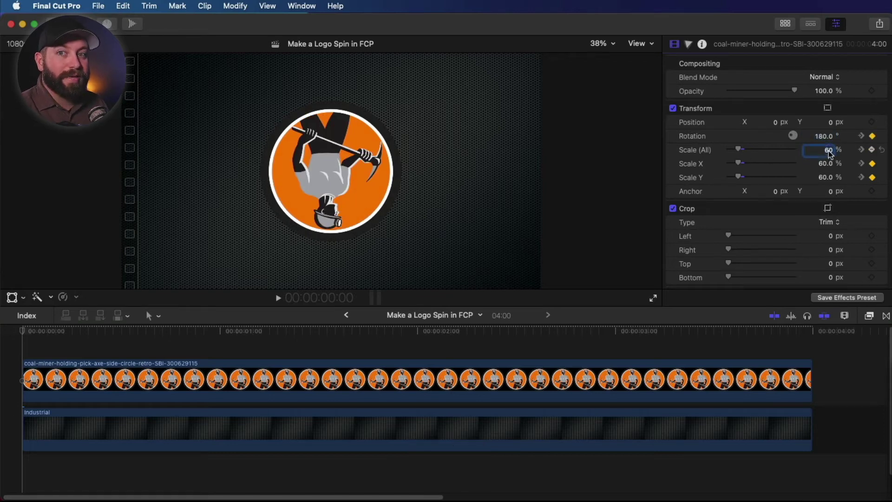
type("0")
key("Return")
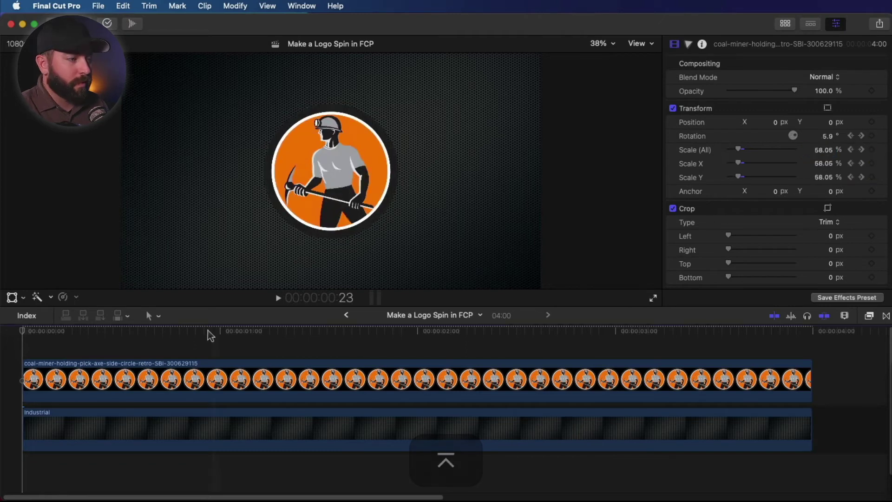
key("space")
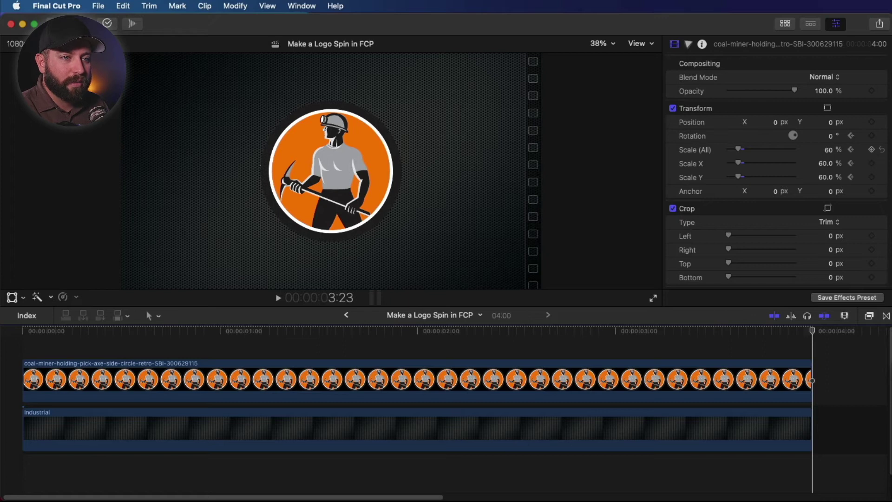
- Add Scale and Rotation keyframes at the clip end and a Scale keyframe at 3:00
left_click(872, 150)
left_click(872, 135)
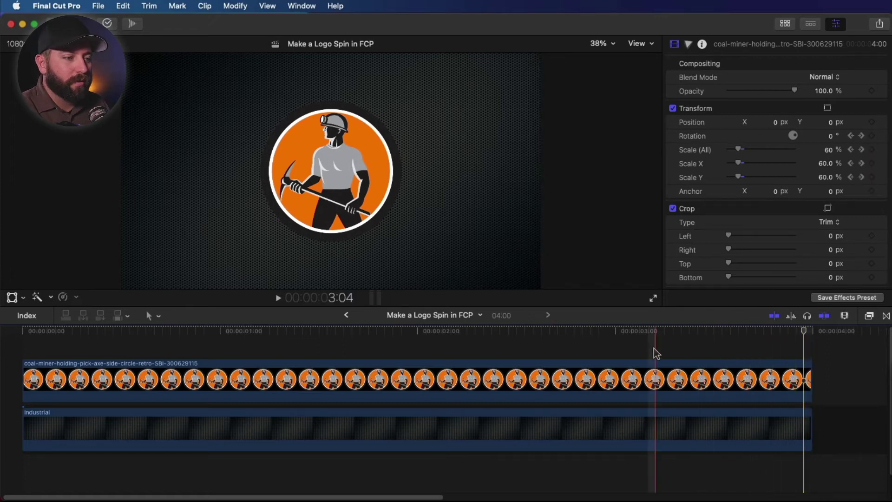
left_click(616, 371)
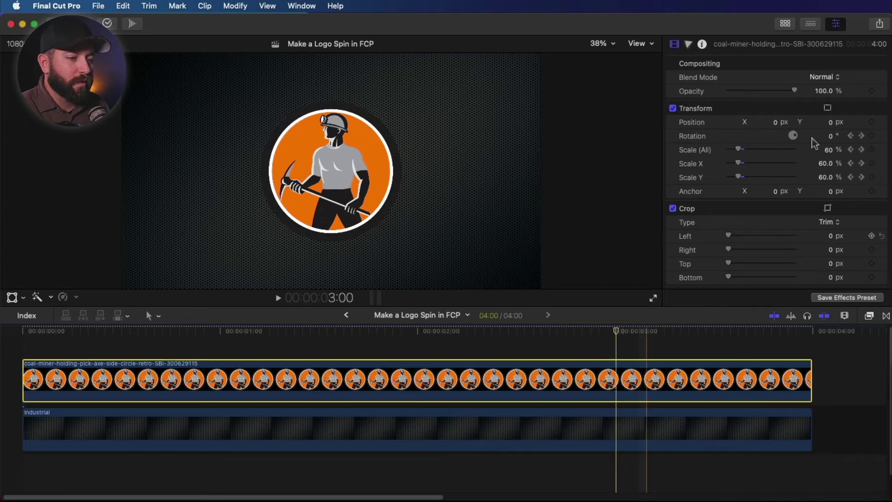
left_click(872, 150)
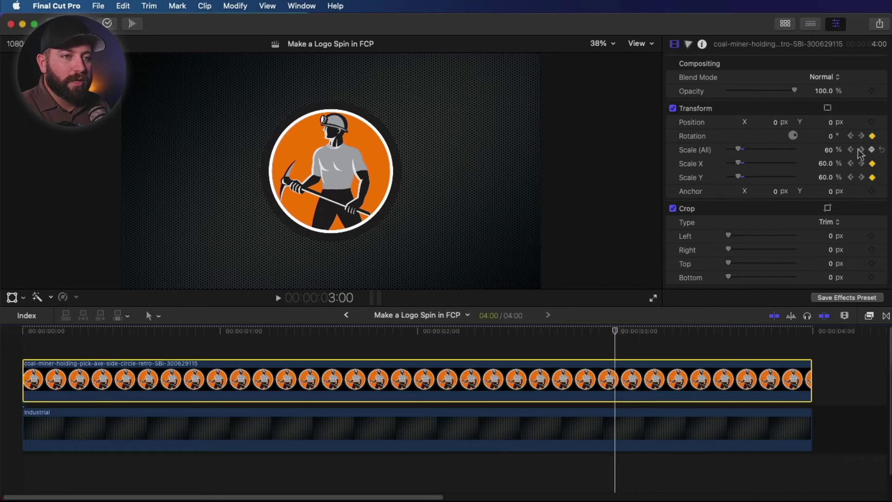
- Set the end keyframe to 0% scale and -180° rotation
left_click(861, 149)
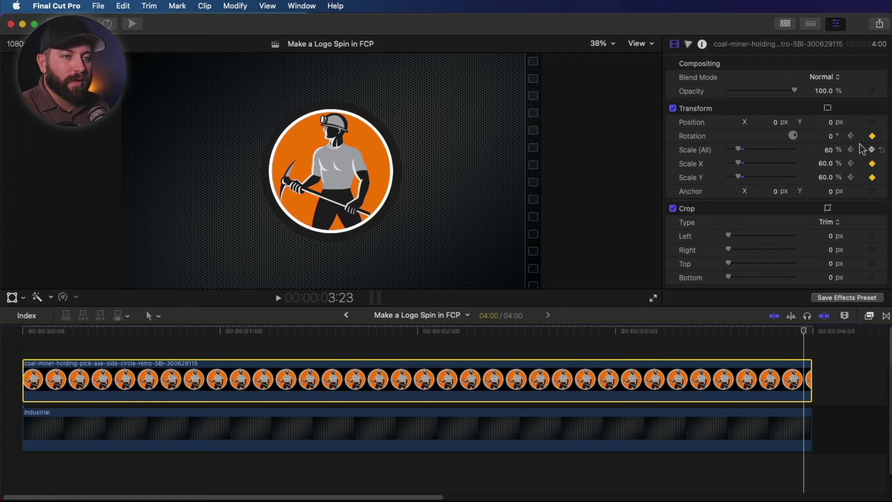
left_click(828, 150)
type("0")
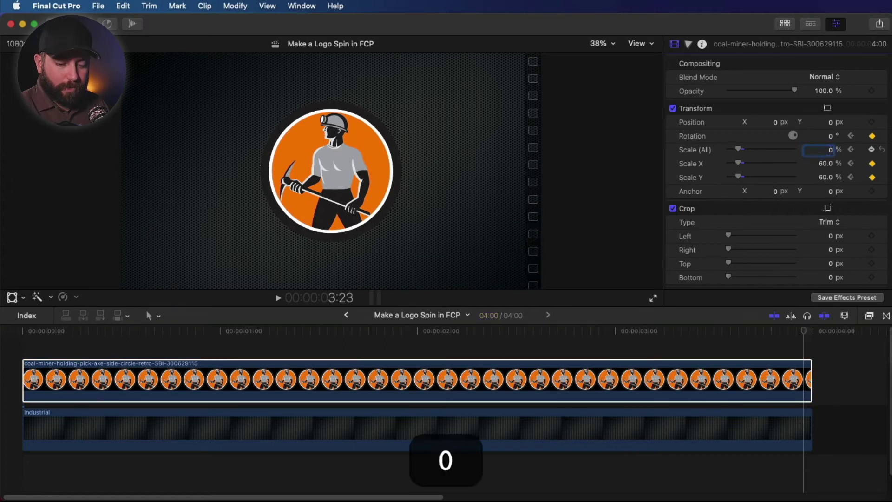
key("Return")
left_click(830, 136)
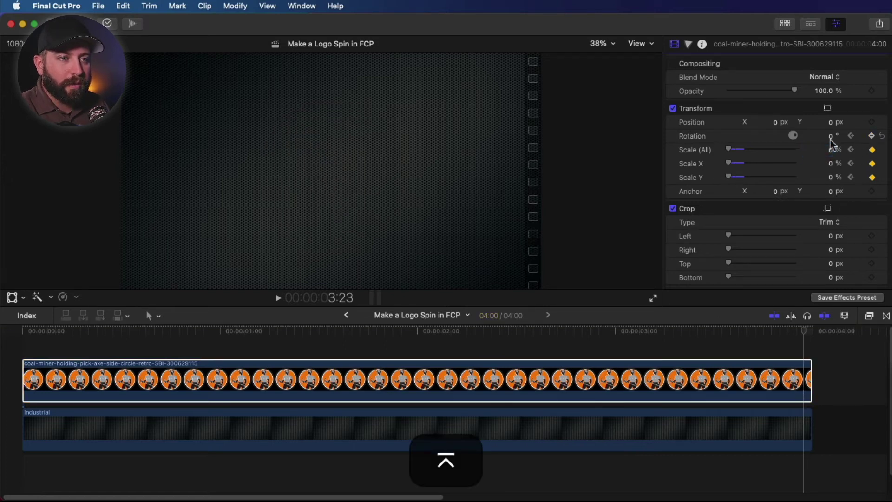
key("BackSpace")
type("-180")
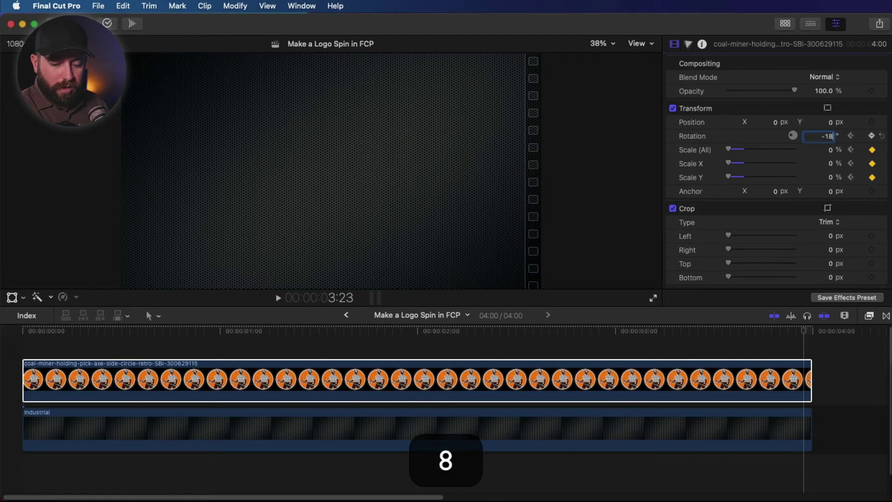
key("Return")
- Play back the spinning, shrinking ending twice and return to the start
key("space")
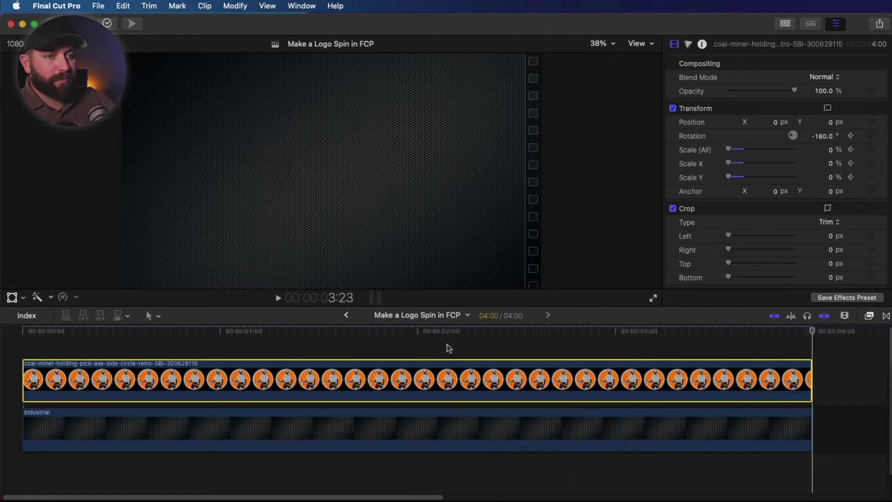
left_click(447, 344)
key("space")
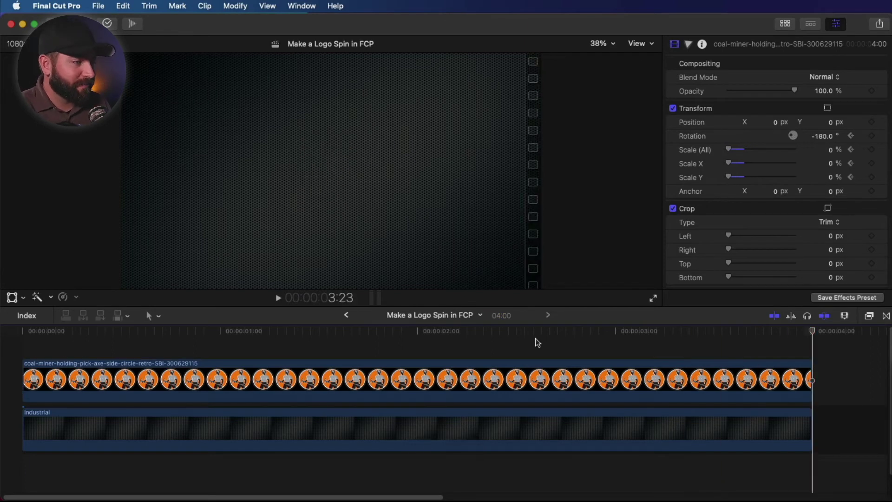
key("Home")
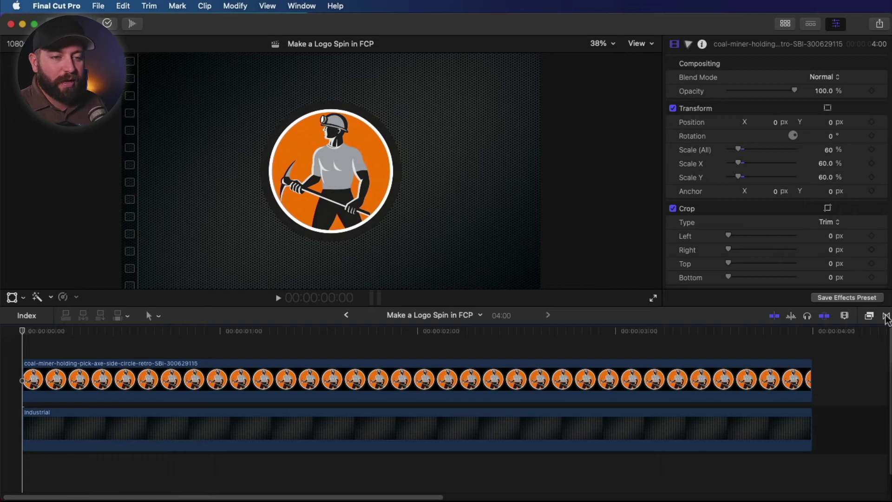
- Search the Transitions browser for the Spin transition
left_click(886, 316)
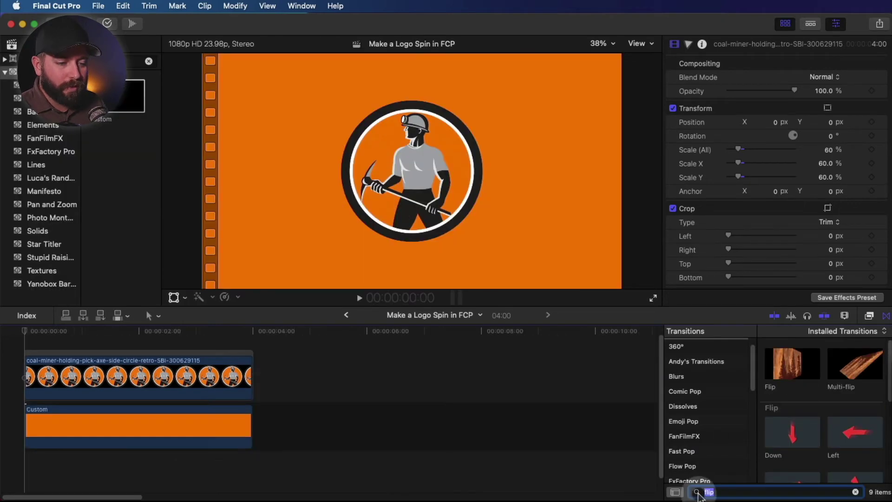
left_click(743, 492)
type("spon")
key("BackSpace")
key("BackSpace")
type("j")
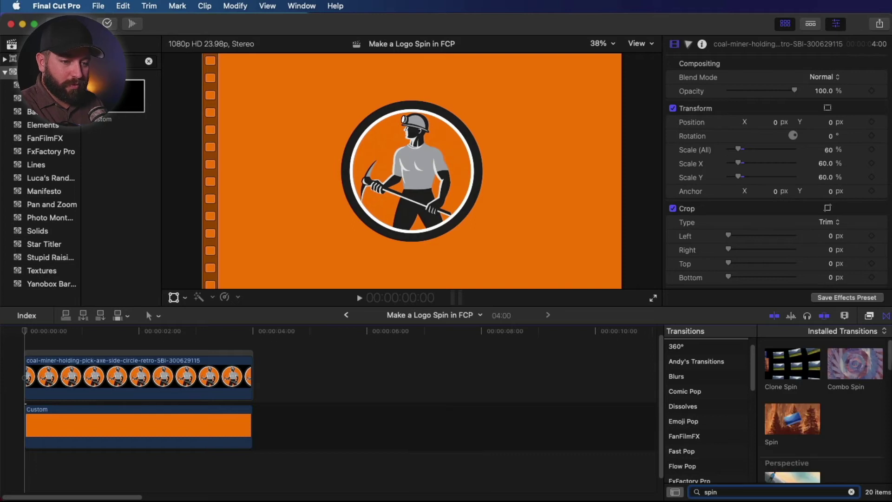
- Place Spin transitions on the end and start of the logo clip and play them
left_click_drag(808, 426, 160, 374)
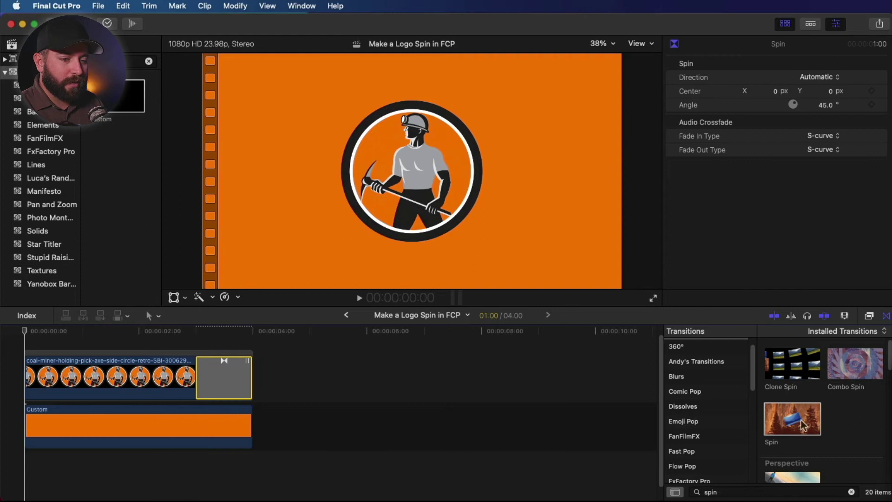
left_click_drag(803, 425, 28, 374)
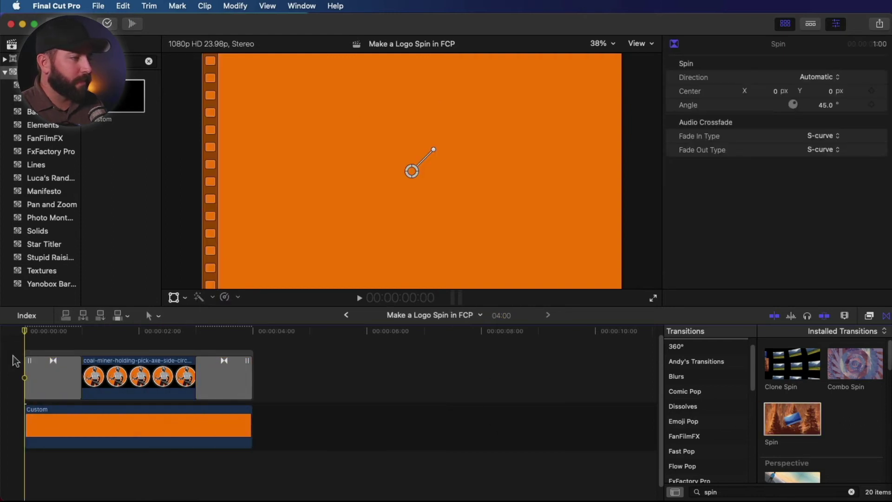
key("space")
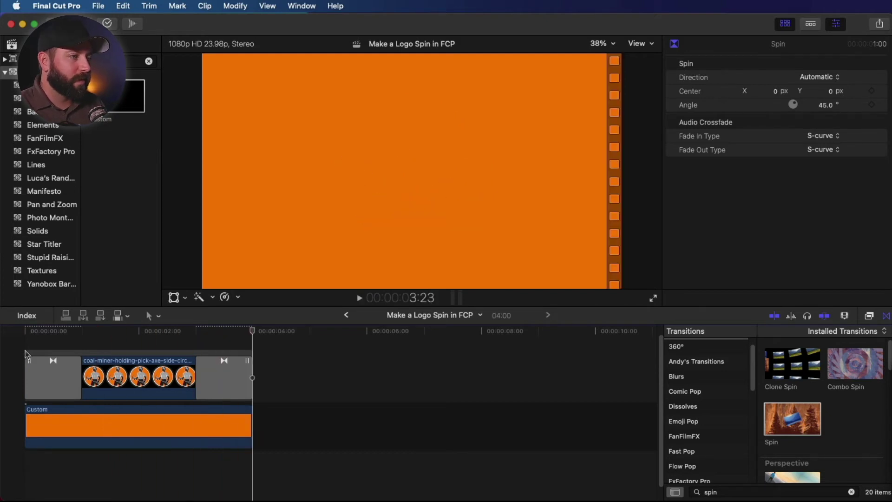
key("space")
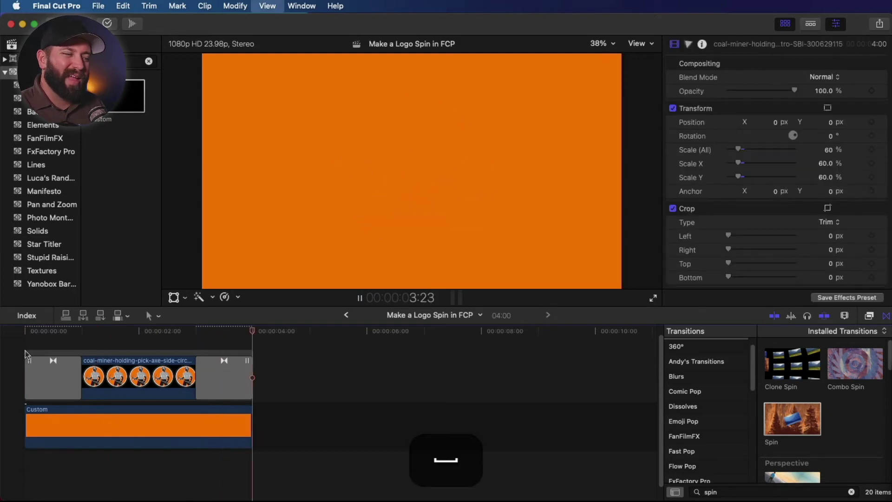
- Set the ending Spin transition's Direction to Out and preview it
left_click(222, 369)
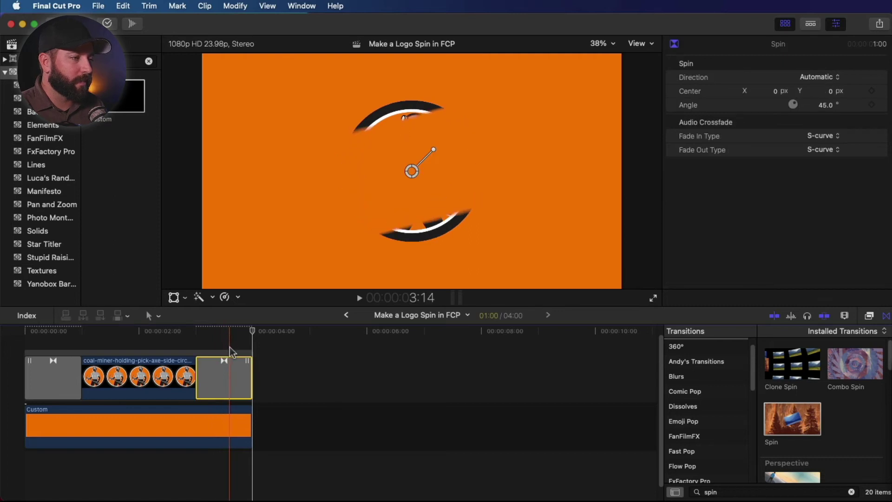
left_click(231, 367)
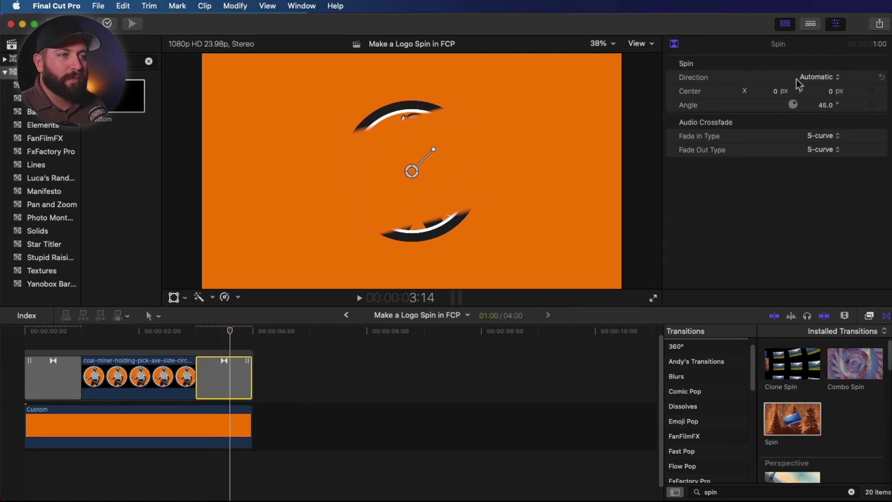
left_click(816, 80)
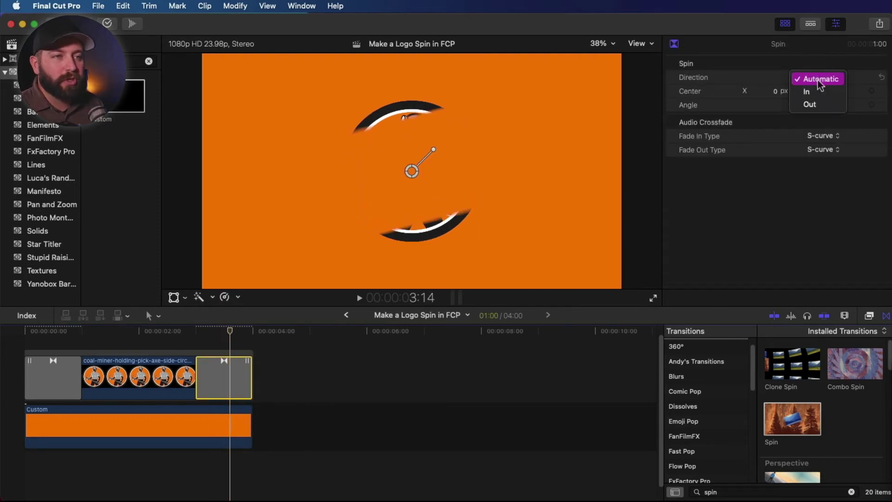
left_click(816, 105)
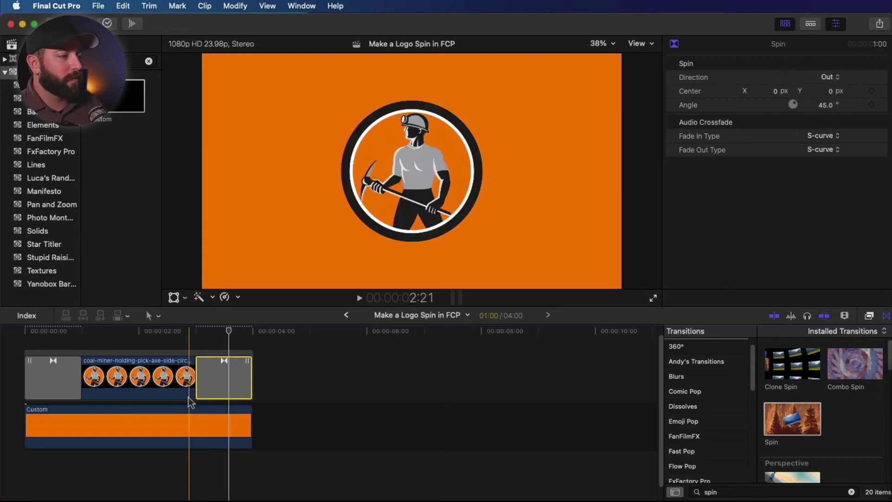
key("space")
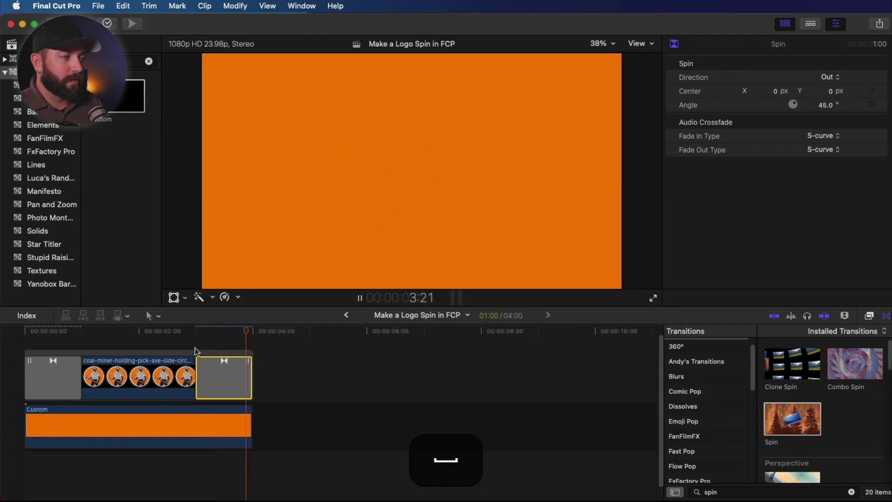
key("space")
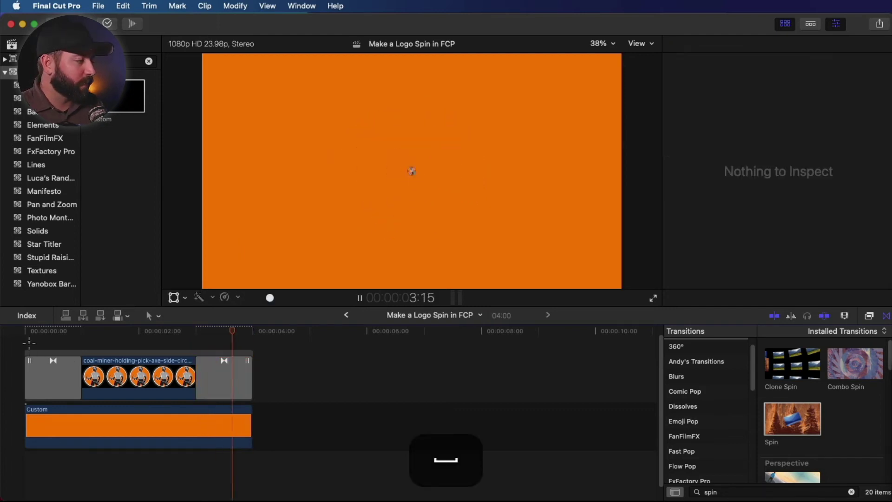
- Set the opening Spin transition's Direction to In and play the spin-in
left_click(40, 369)
left_click(836, 77)
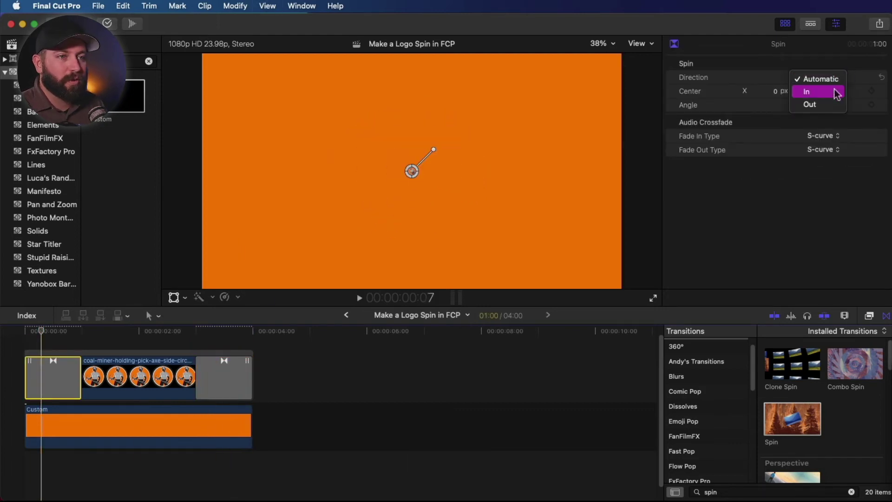
left_click(831, 91)
key("l")
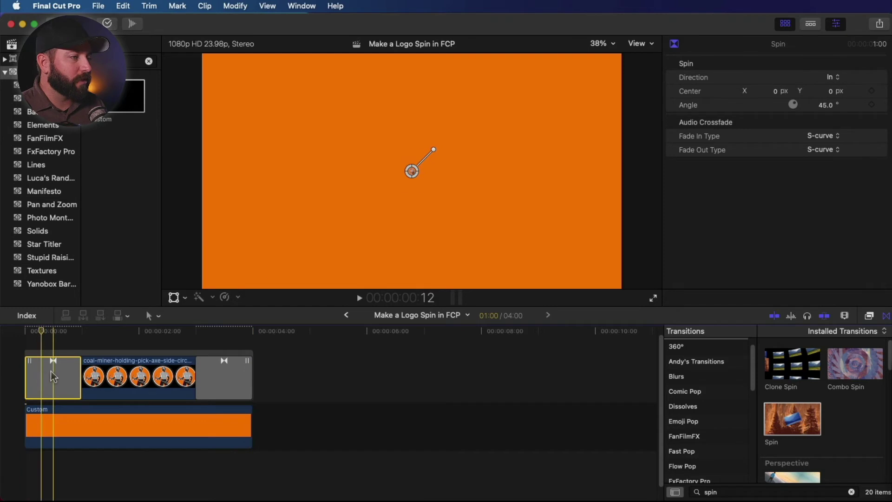
key("l")
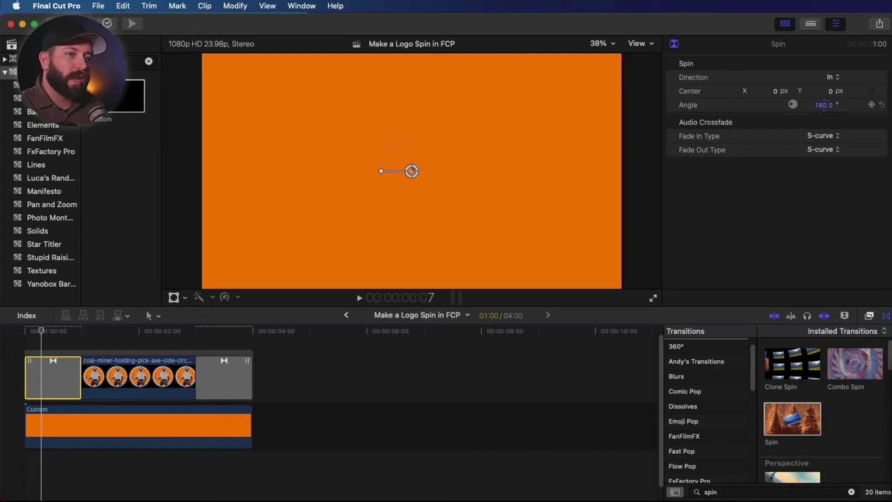
- Try a 360° angle on the opening Spin transition and replay the spin-in from the start
key("space")
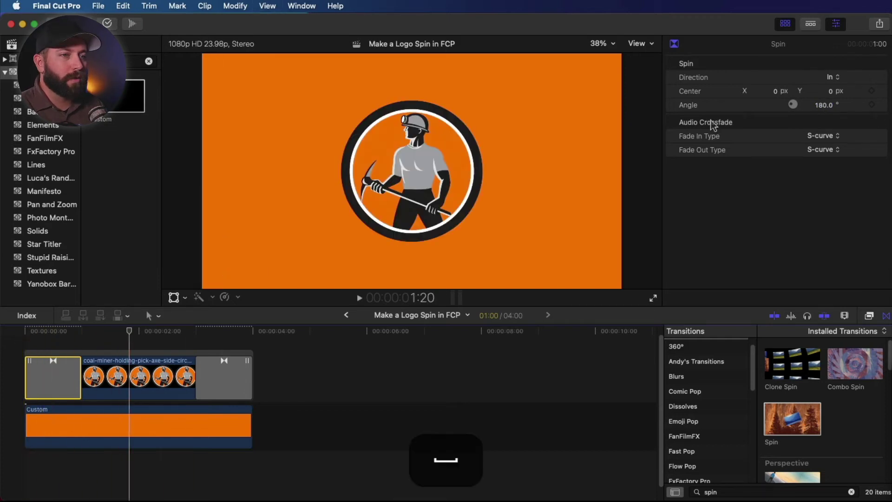
left_click(824, 105)
type("360")
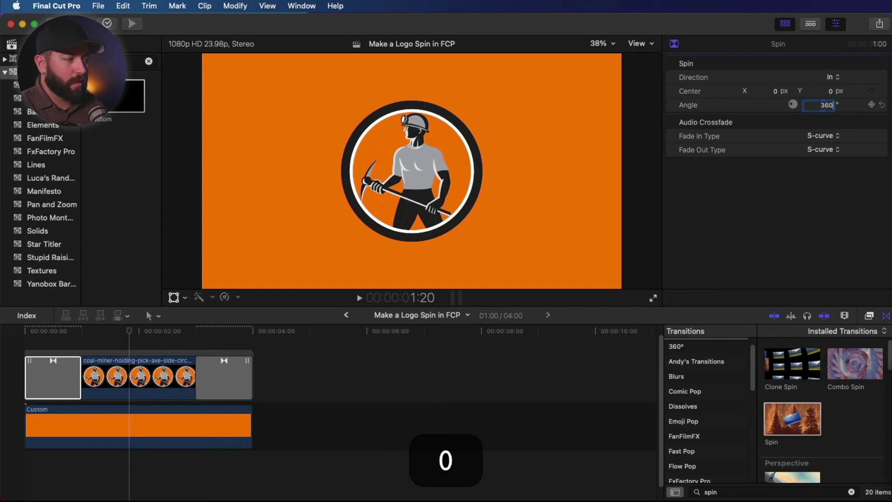
key("Return")
key("Home")
key("space")
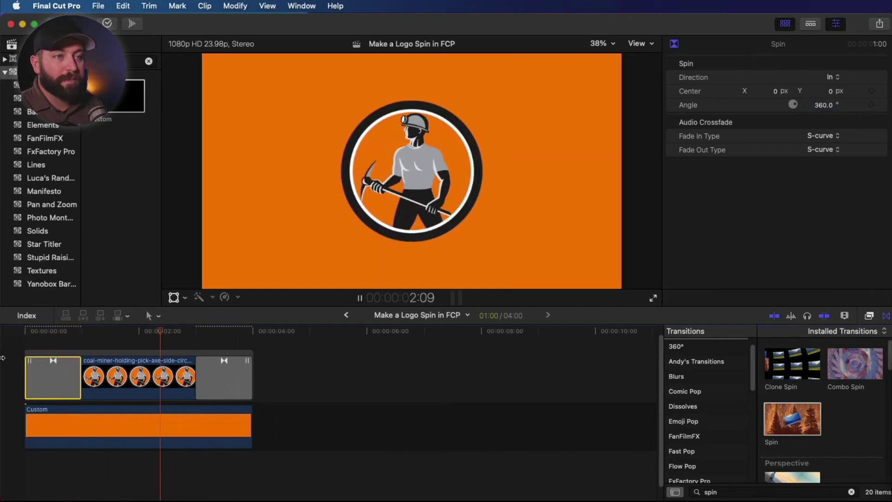
key("space")
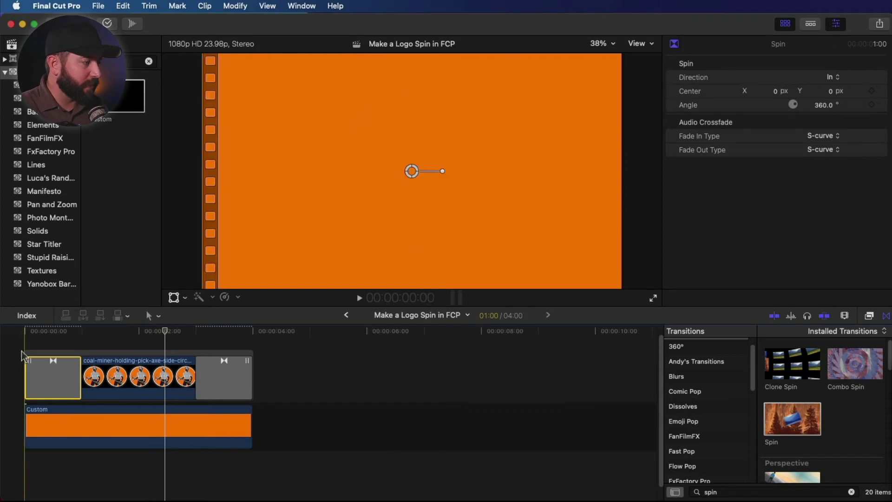
- Change the opening Spin transition's angle to 180°
left_click(45, 348)
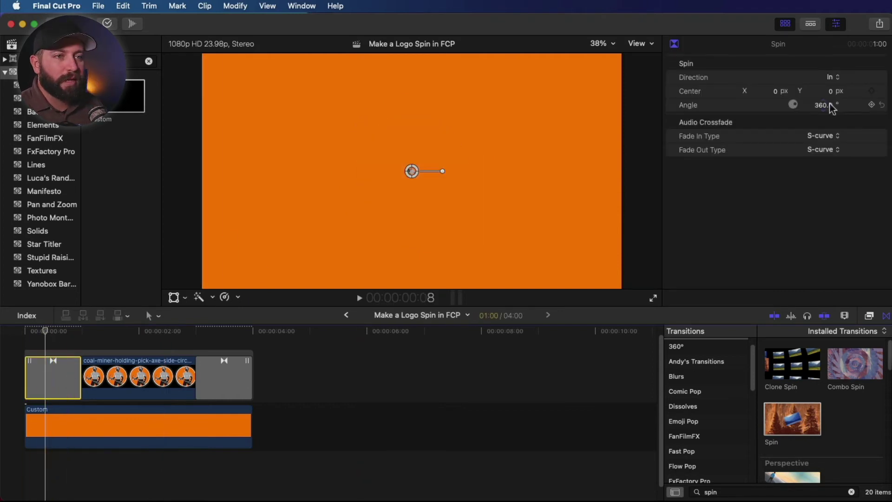
left_click(830, 106)
type("180")
key("Return")
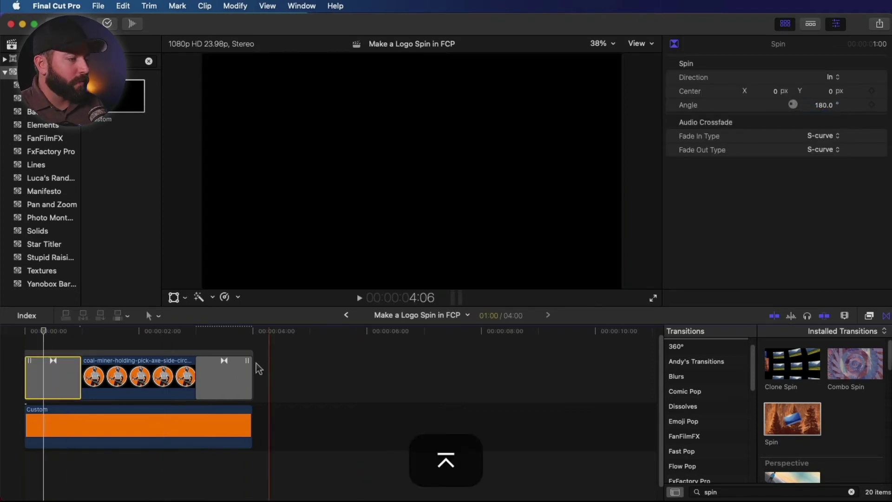
- Set the closing Spin transition's angle to 180° and play both spins back
left_click(248, 371)
left_click(822, 105)
type("1")
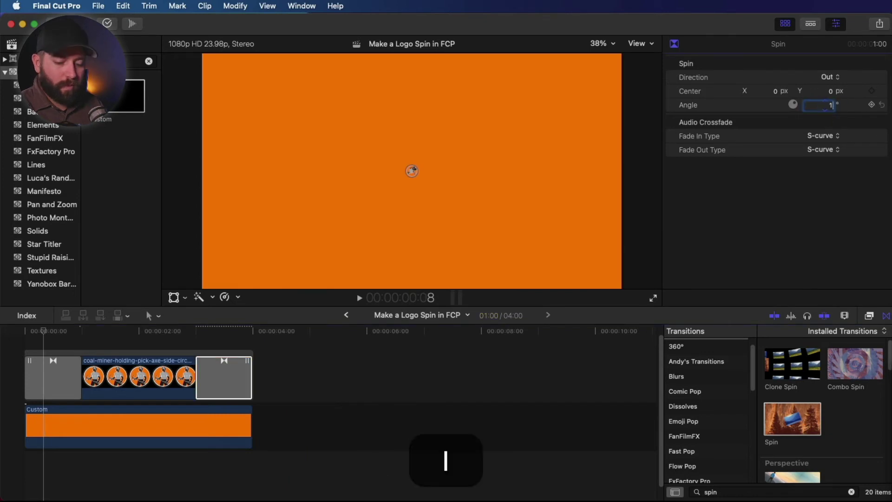
key("Return")
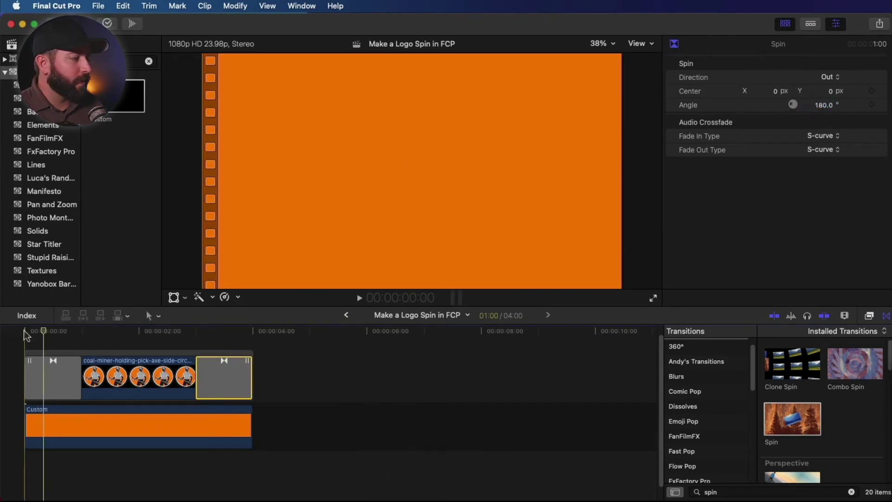
key("Home")
key("space")
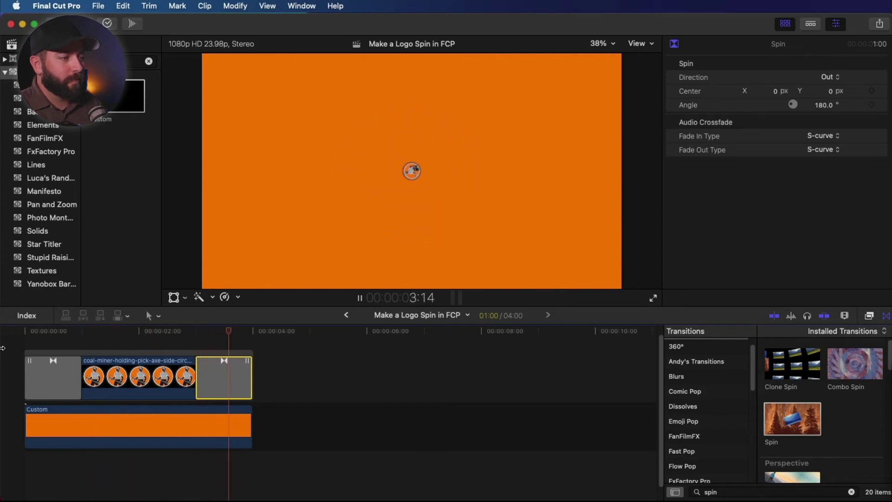
key("Home")
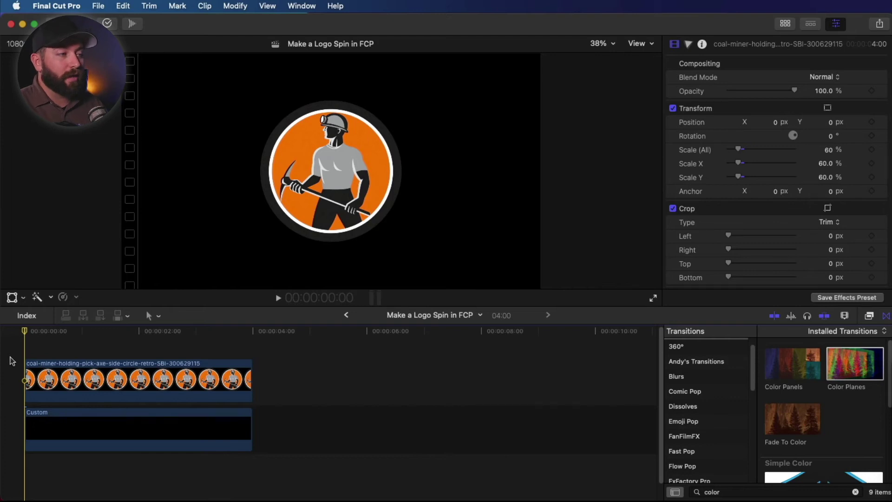
- Delete the Color Planes transition from the miner logo clip
key("a")
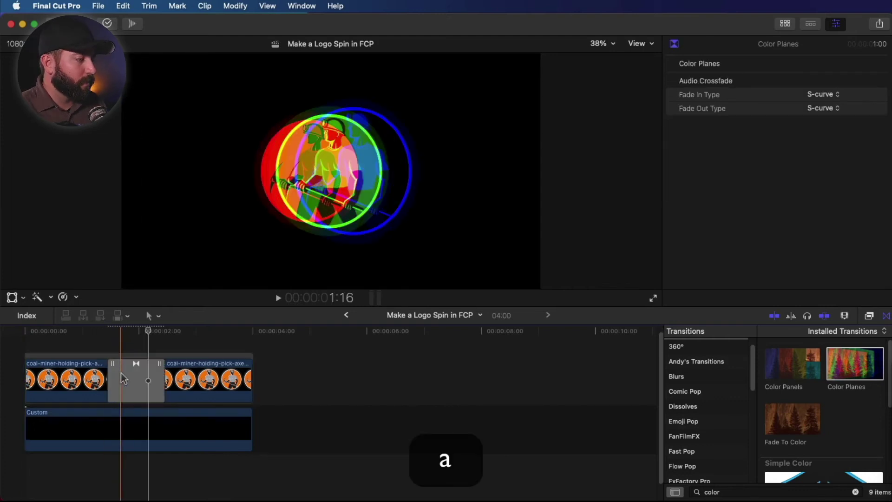
left_click(124, 377)
key("BackSpace")
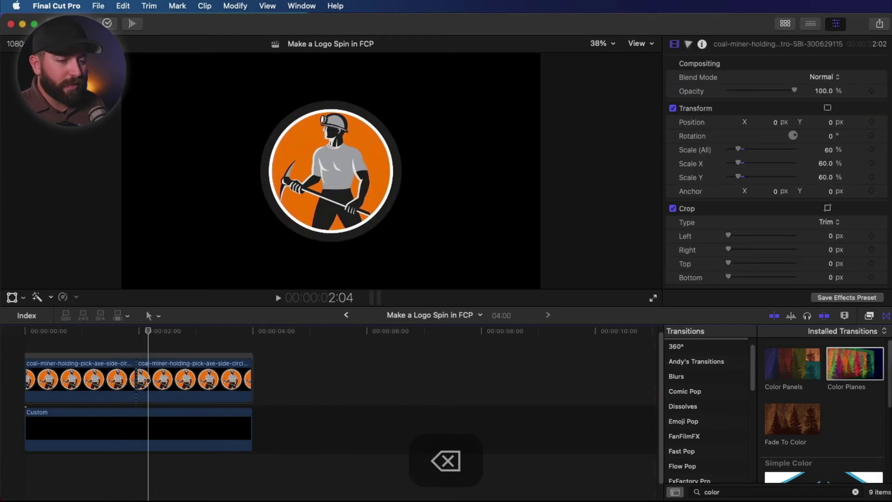
- Place a Multi-flip transition on the mid-clip cut, lengthen it to 2:02, and preview it
left_click(692, 492)
type("flip")
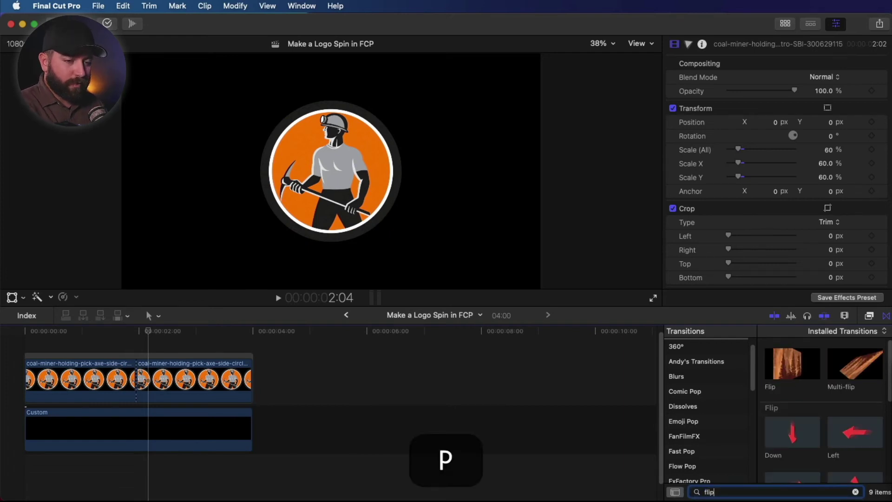
left_click_drag(855, 364, 99, 384)
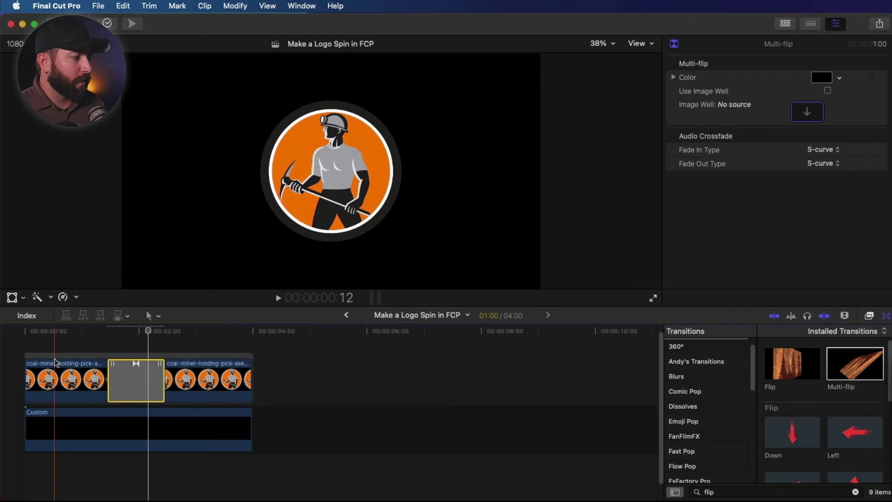
key("space")
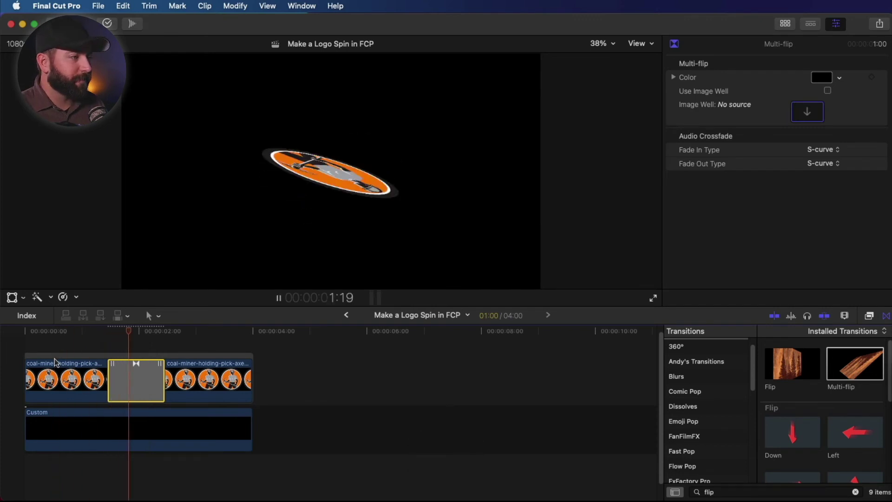
key("space")
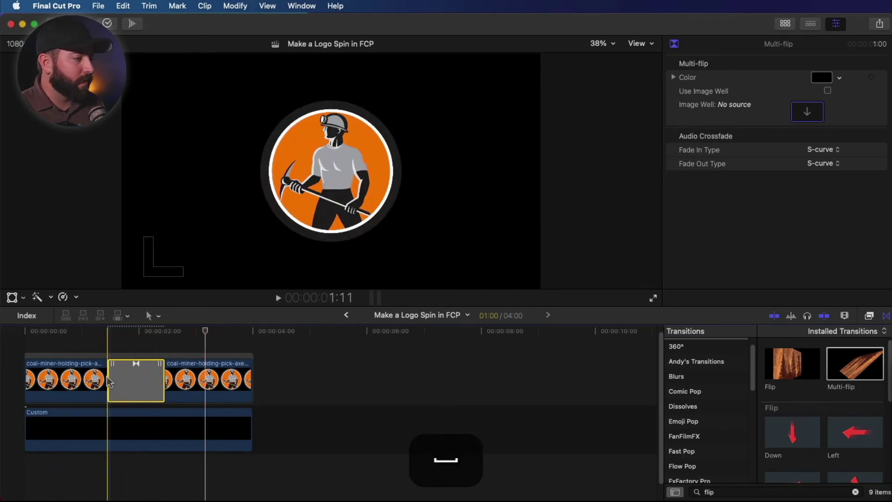
left_click_drag(110, 376, 78, 377)
key("space")
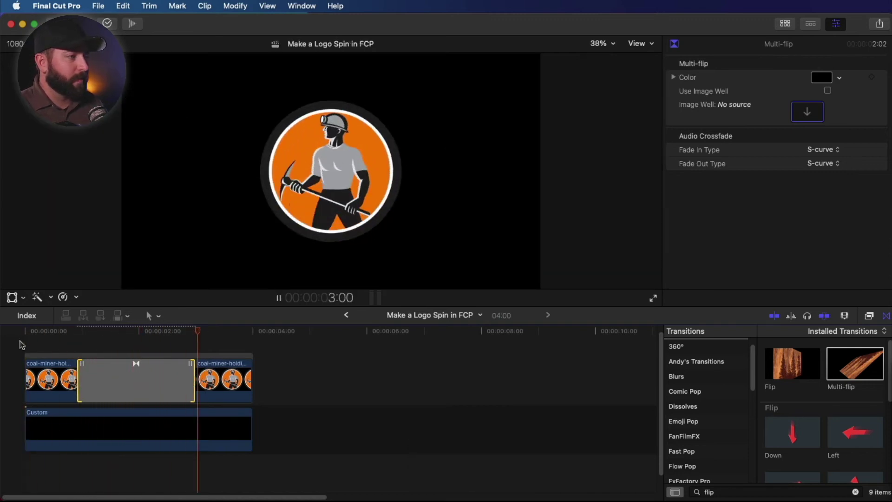
key("space")
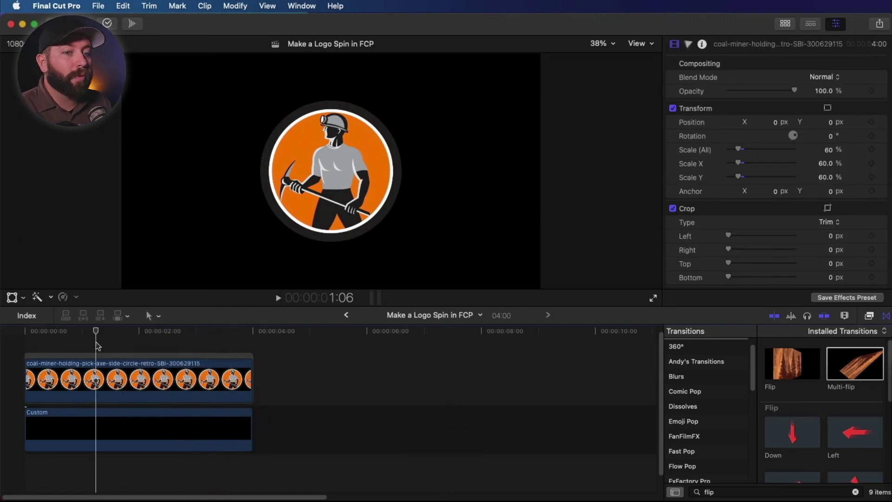
- Stepping frames from 1:10, keyframe the miner logo's rotation at 5° then -4.3°
left_click(106, 367)
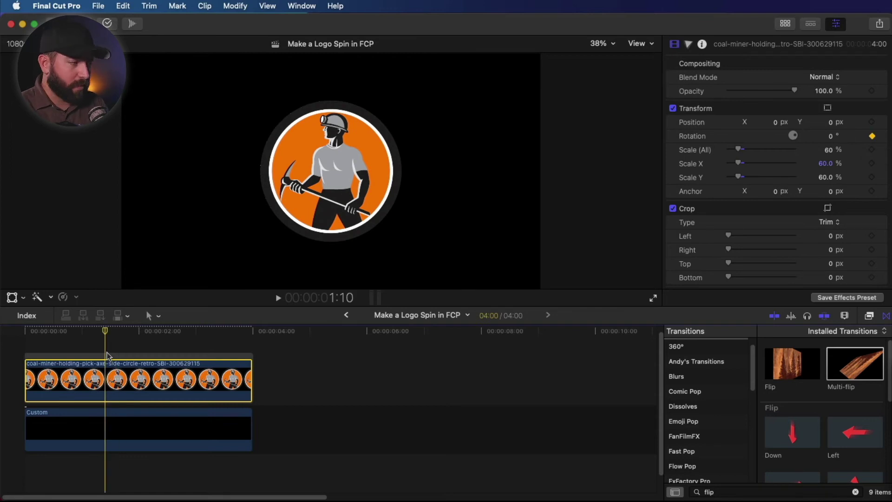
key("Right")
key("Right")
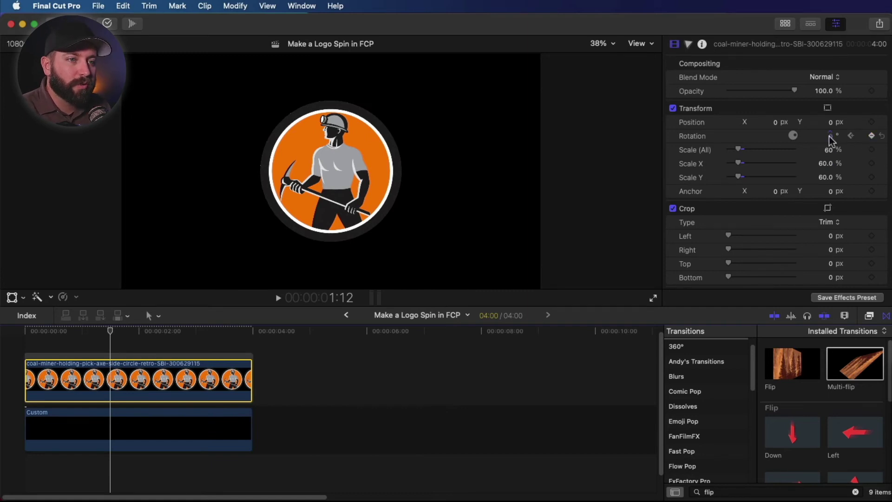
left_click_drag(832, 139, 838, 137)
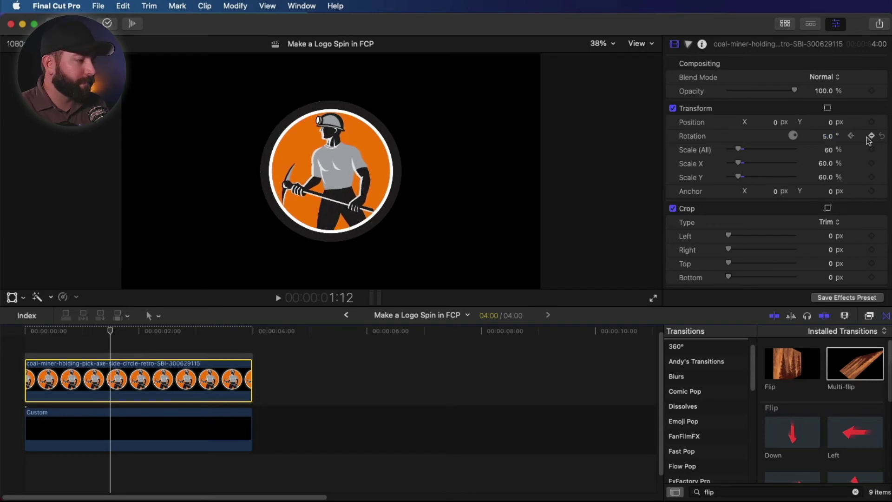
key("Right")
key("Right")
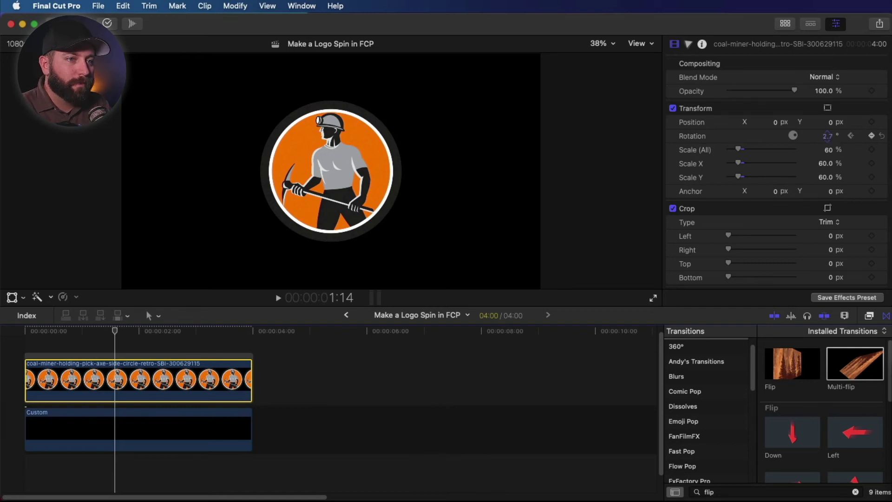
left_click_drag(828, 135, 827, 136)
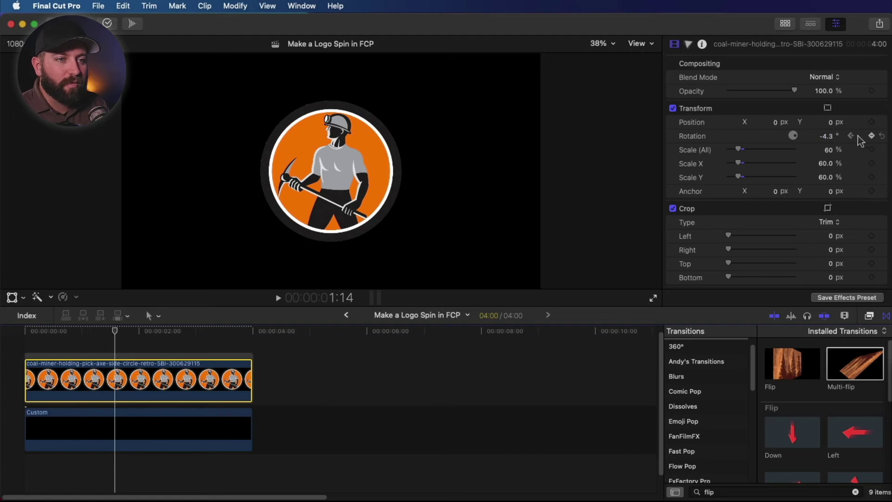
- Return the rotation to 0° at 1:16 and play the wobble from 0:19
key("Right")
key("Right")
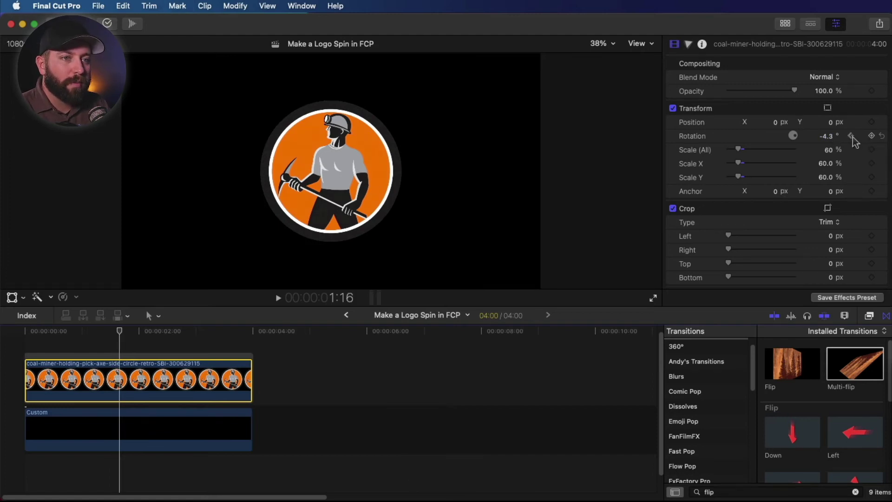
left_click_drag(831, 140, 841, 141)
left_click(827, 137)
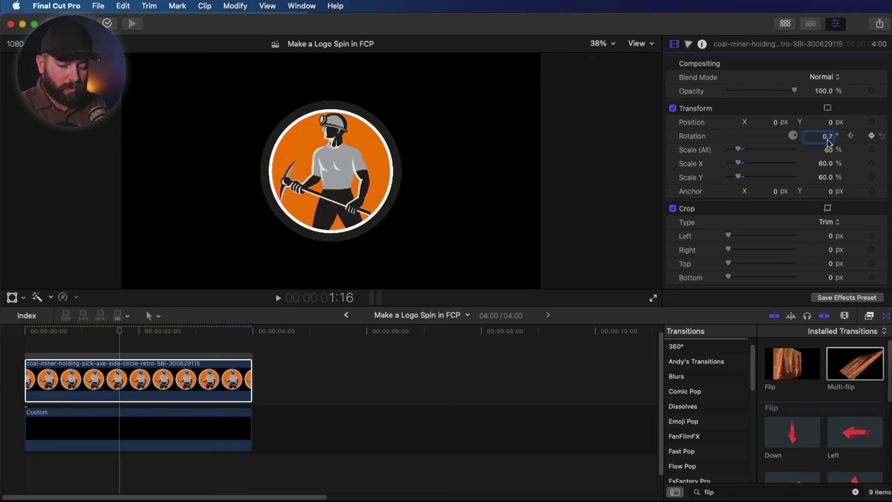
type("0")
key("Return")
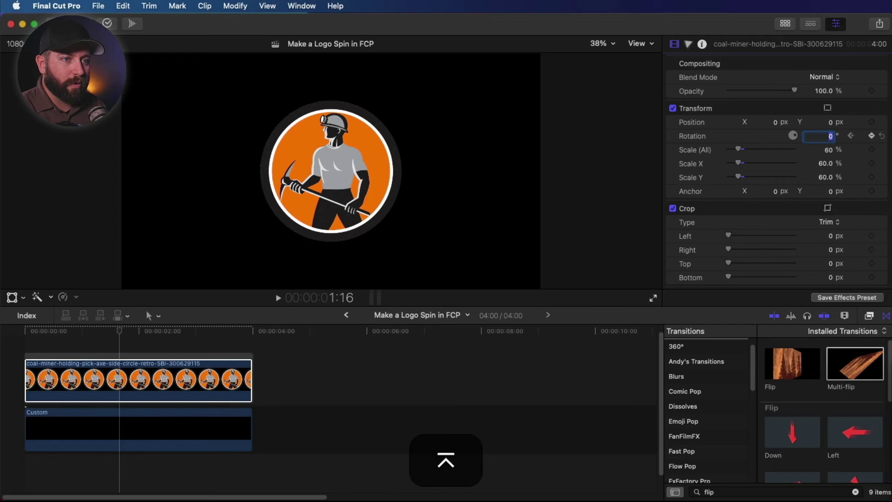
left_click_drag(89, 346, 71, 347)
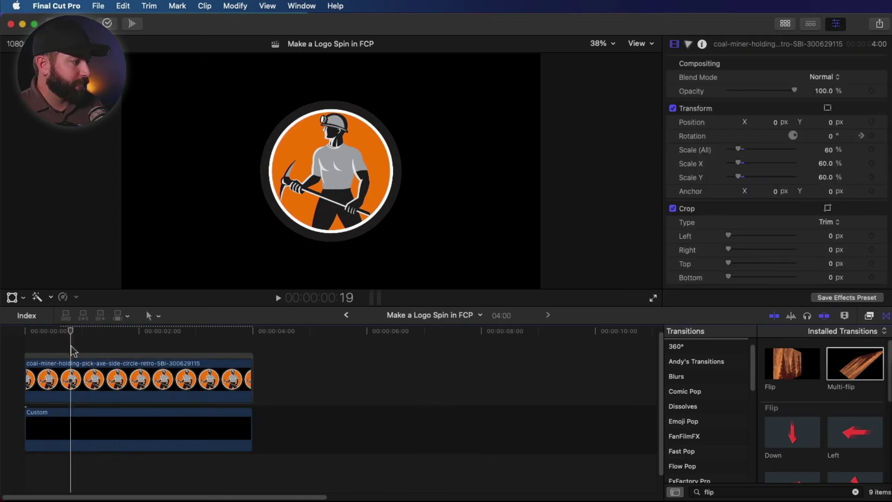
key("space")
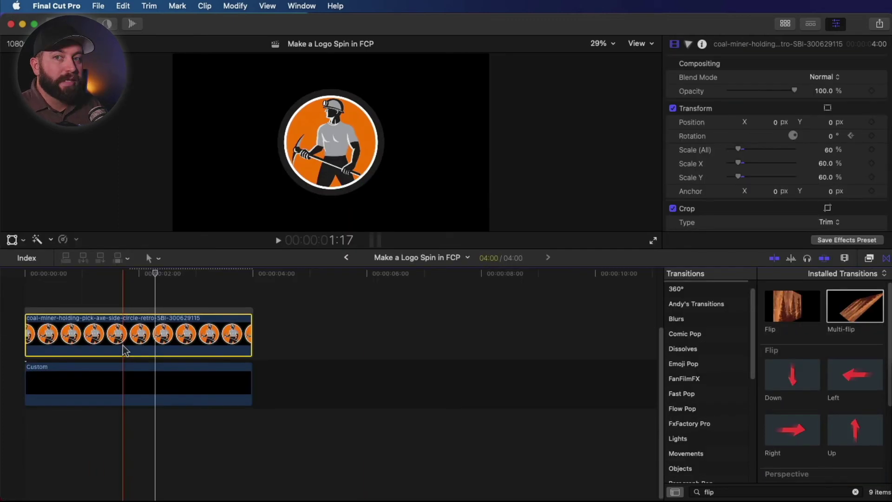
- Show the miner clip's rotation keyframes with Ctrl-V, retime one, and replay the wobble
right_click(111, 340)
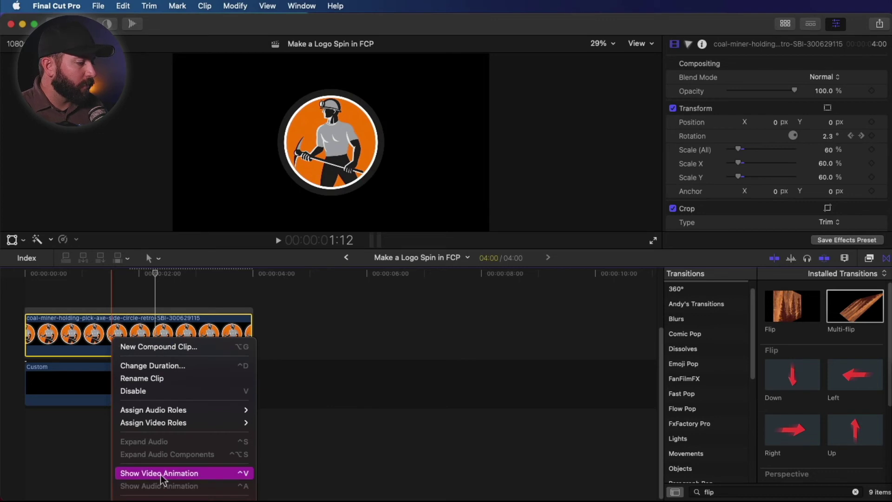
left_click(100, 463)
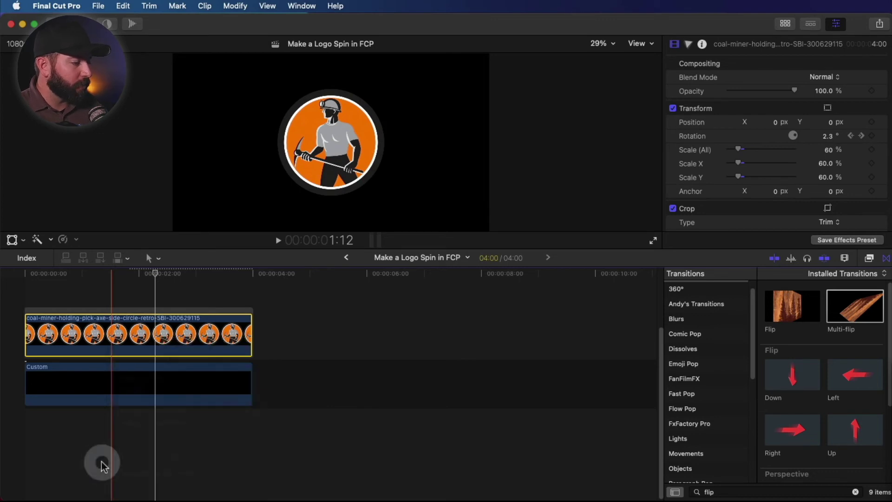
left_click(103, 353)
key("ctrl+v")
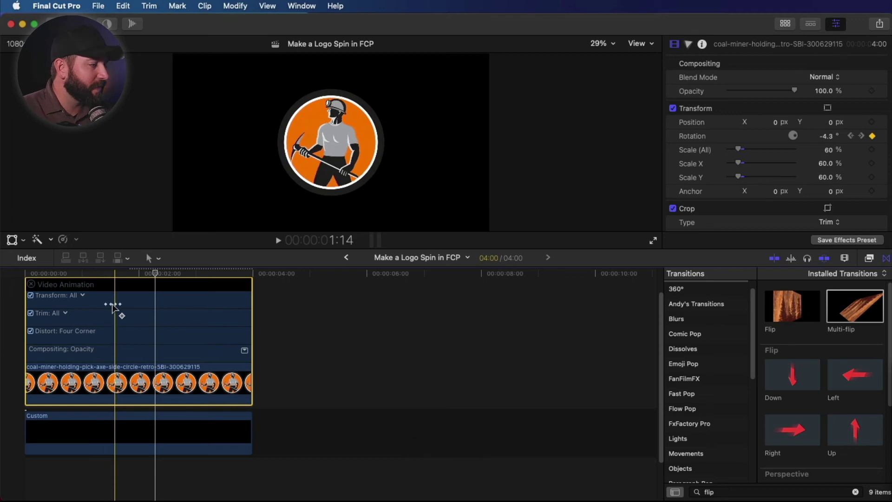
left_click_drag(120, 304, 112, 304)
key("space")
key("space")
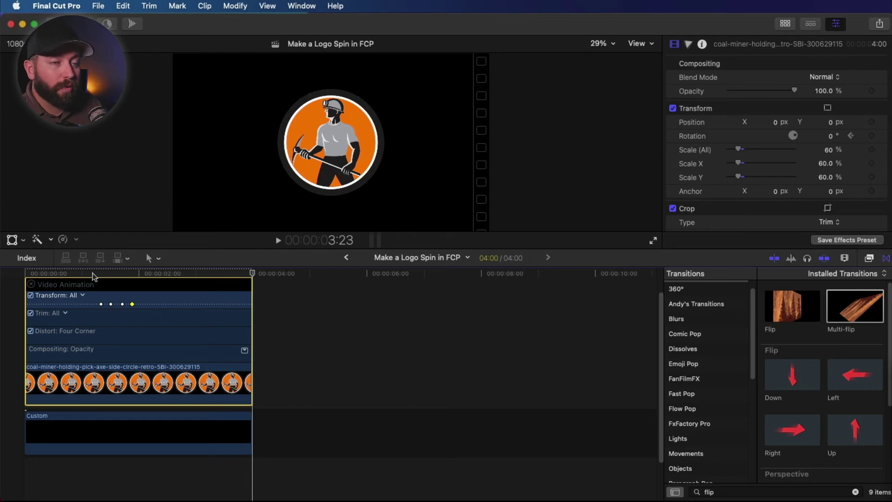
key("space")
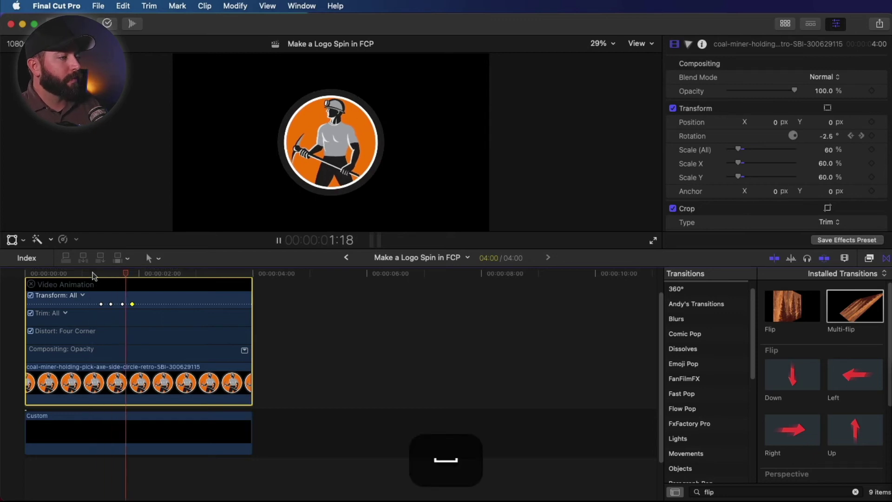
key("space")
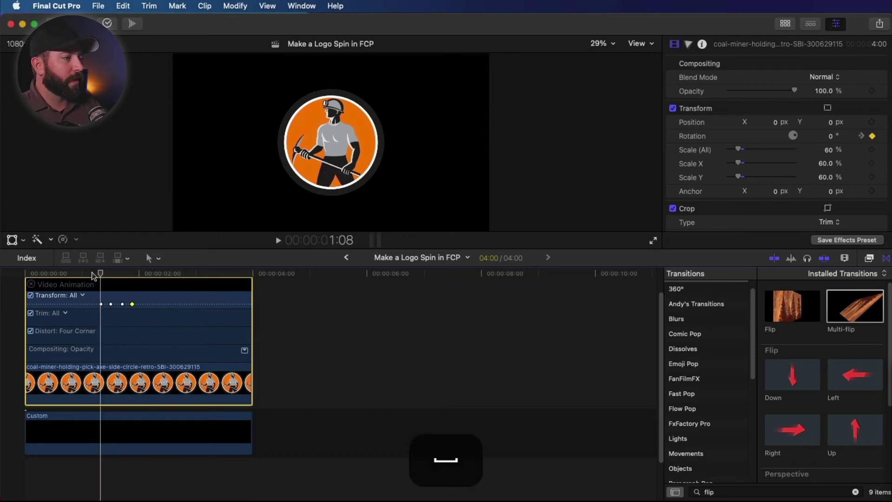
key("space")
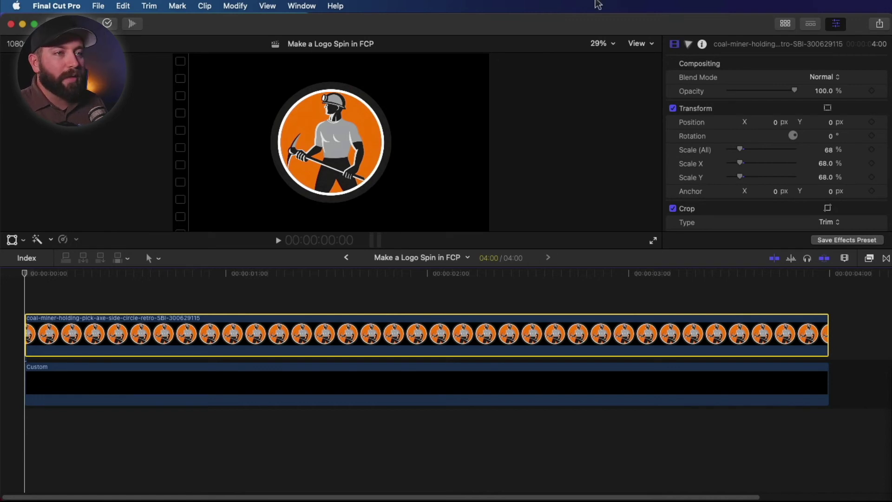
- Add the circle-1-glyph gear ring at the timeline start and scale it to 78%
left_click(786, 27)
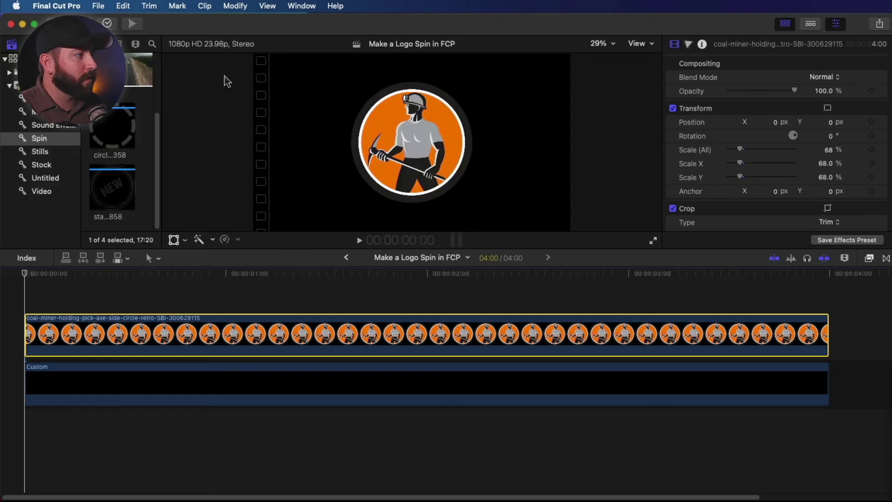
left_click(120, 133)
left_click_drag(120, 132, 29, 368)
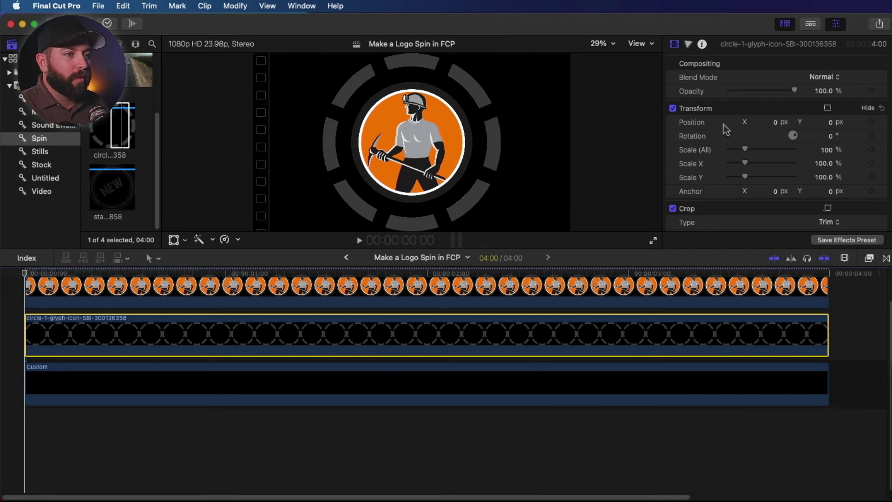
left_click_drag(828, 149, 812, 149)
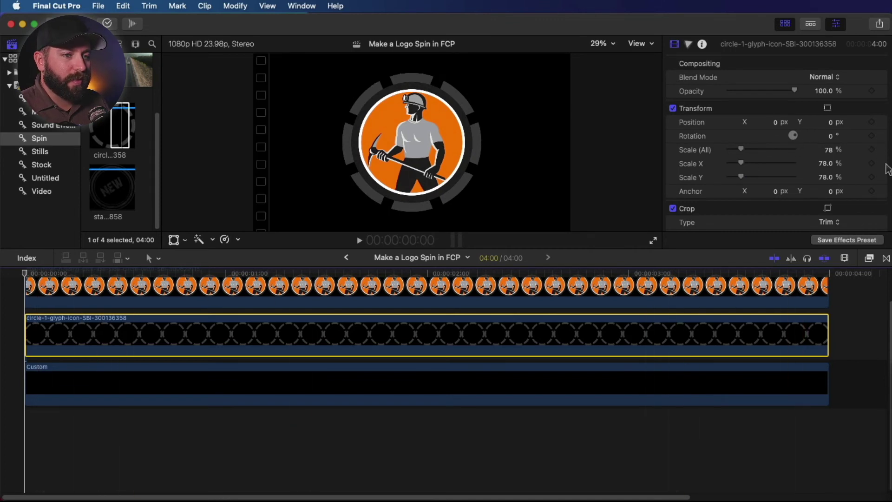
- Keyframe the gear ring's rotation from 0° at the start to 360° one frame before the end, then play it
left_click(872, 136)
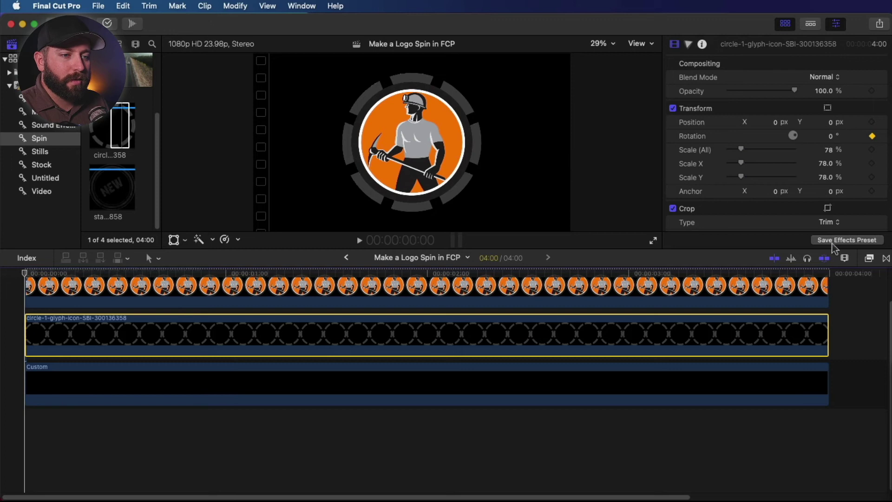
left_click(829, 273)
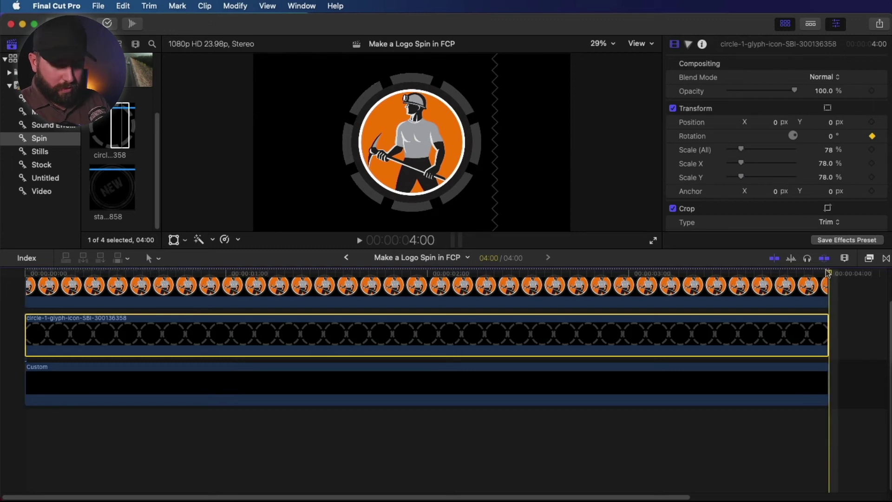
key("Left")
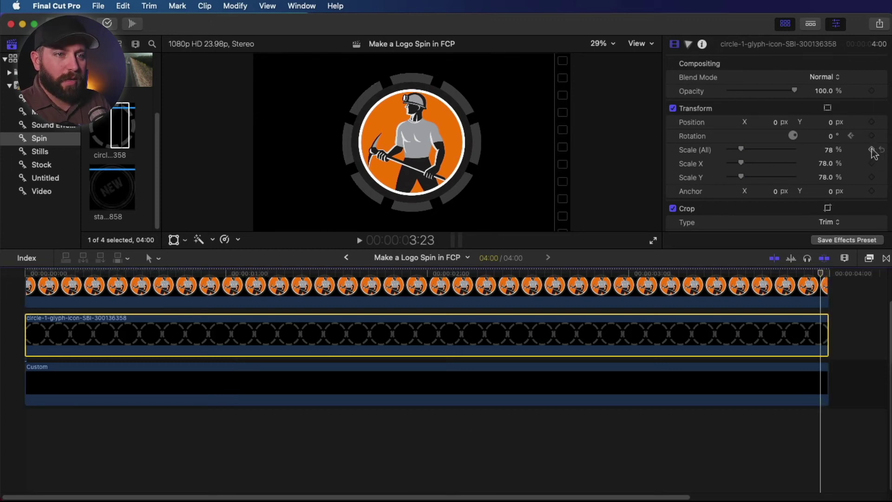
left_click(872, 150)
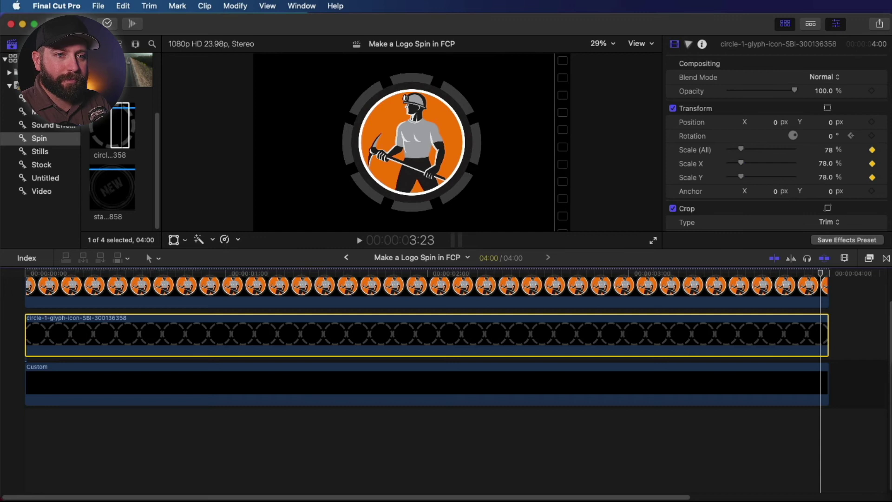
left_click(831, 136)
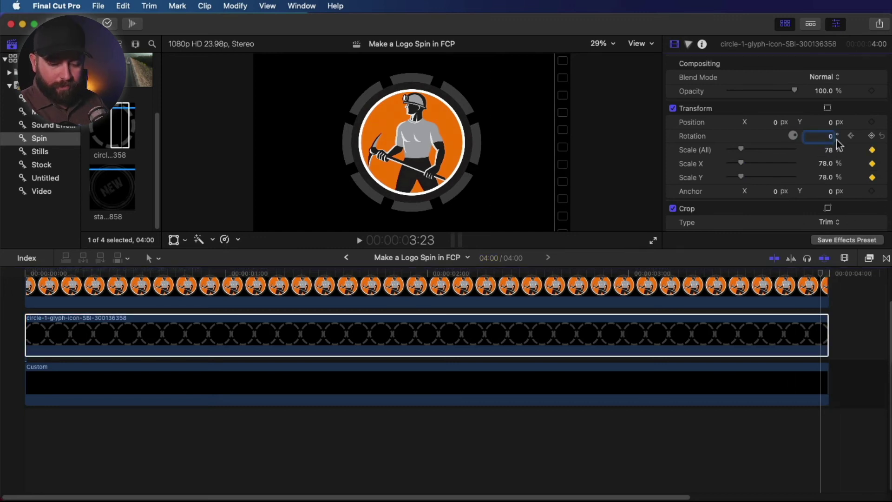
type("360")
key("Return")
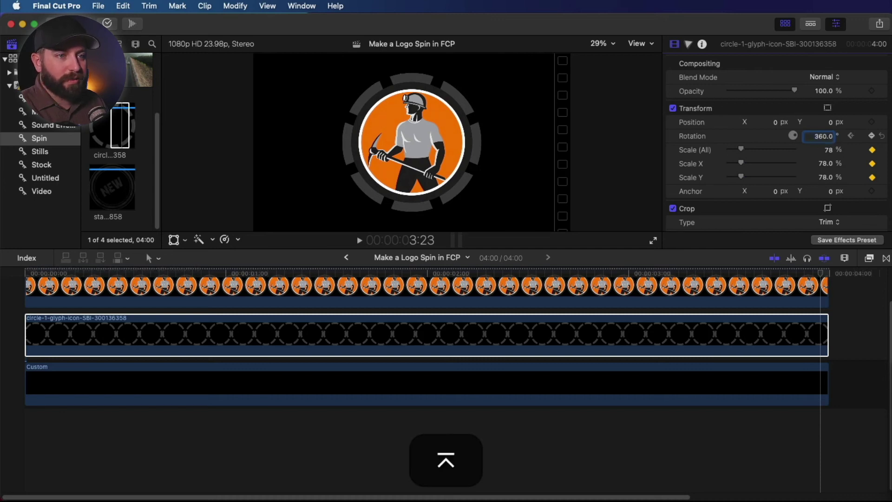
left_click(358, 351)
key("Home")
key("space")
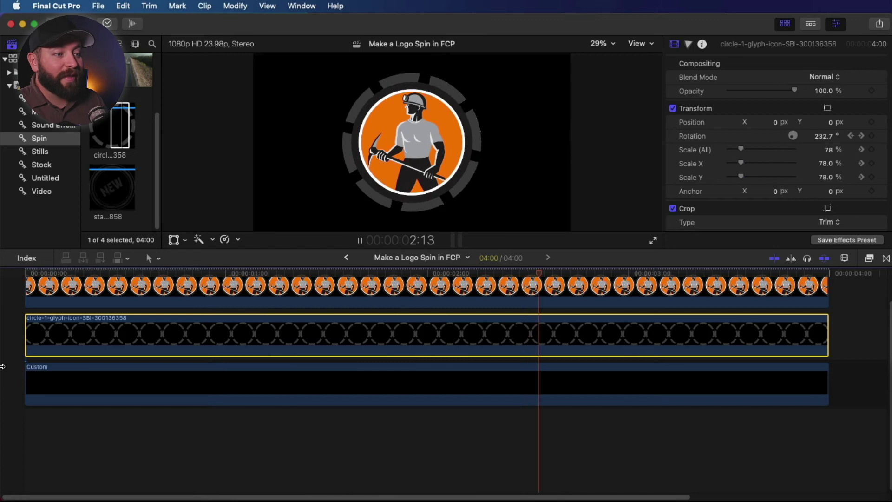
key("space")
- Select the gear ring and miner logo clips together
scroll(548, 352, "up", 2)
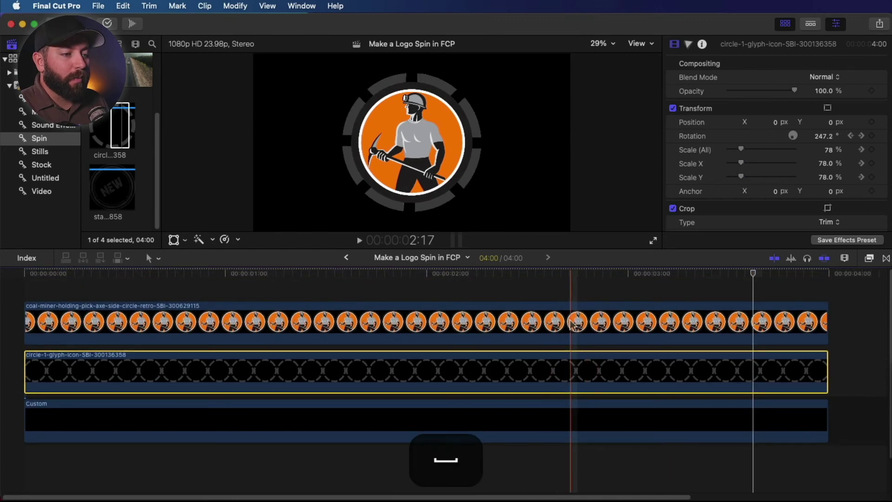
left_click(820, 321, "super")
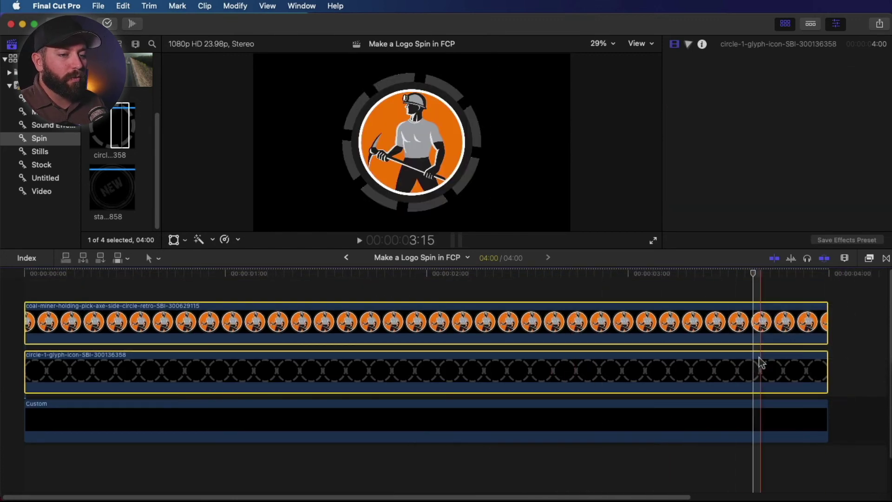
right_click(361, 336)
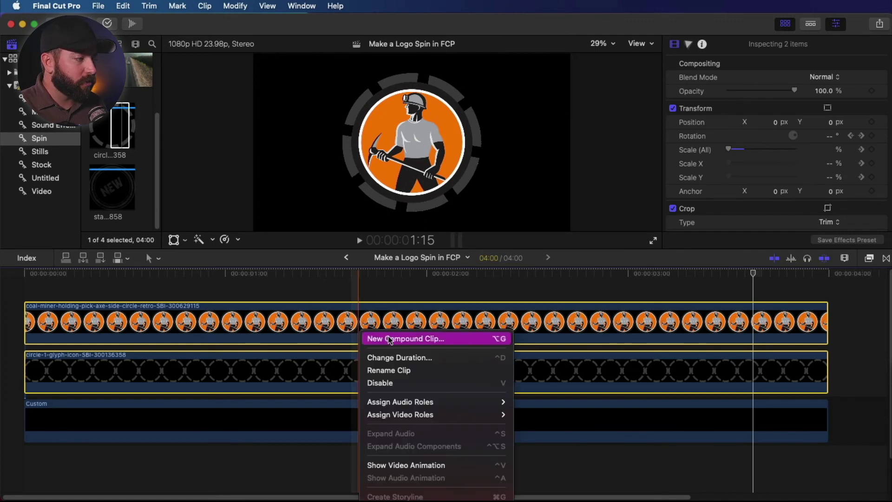
- Combine the logo and gear ring into a compound clip named 'Spinning Miner'
left_click(390, 339)
type("Spi")
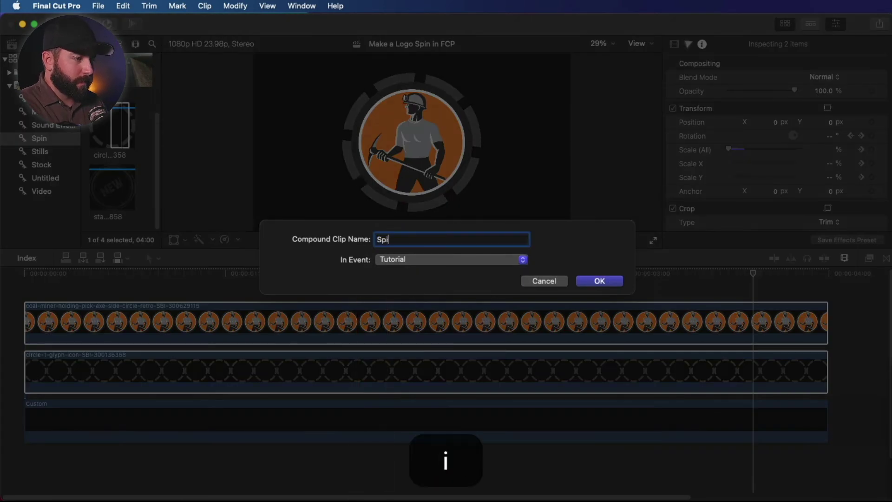
type("nning Miner")
key("Return")
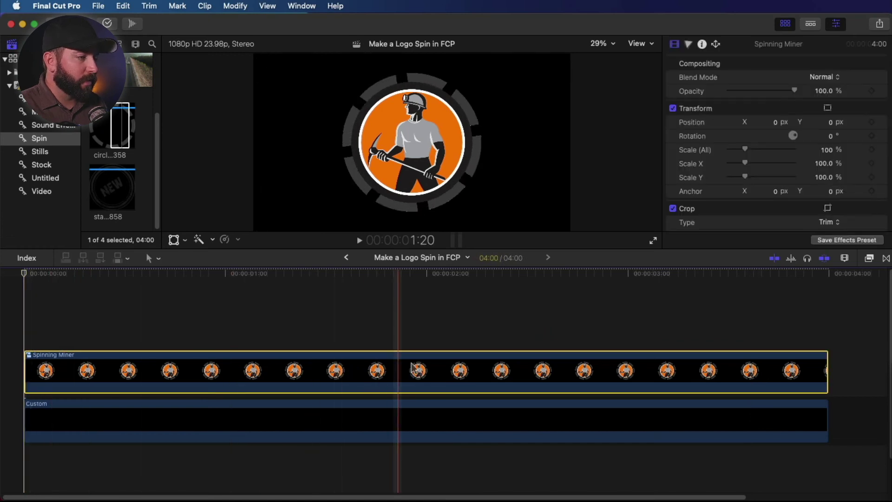
- Slow Spinning Miner to 50%, stretch it to 8:01, and play it back
left_click(226, 239)
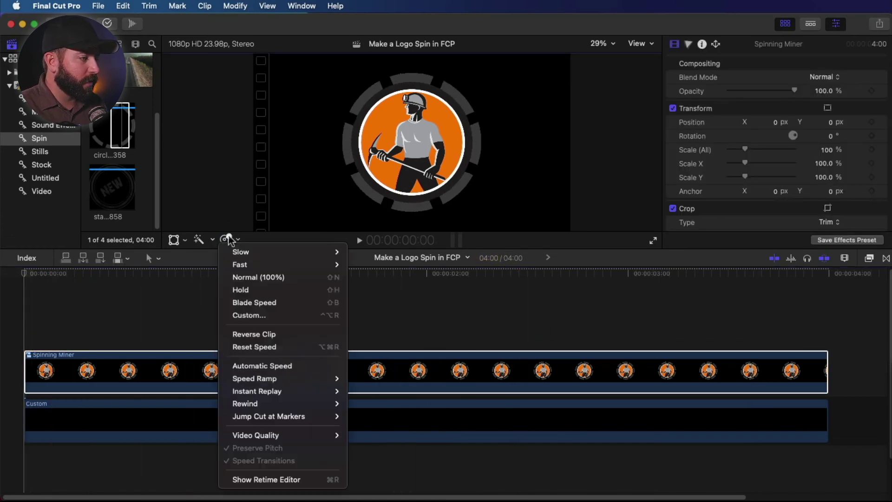
mouse_move(258, 252)
left_click(359, 251)
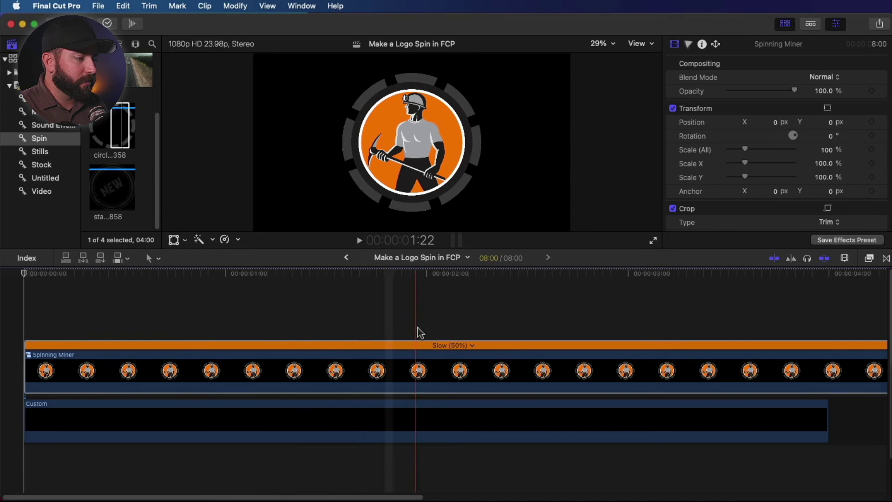
key("shift+z")
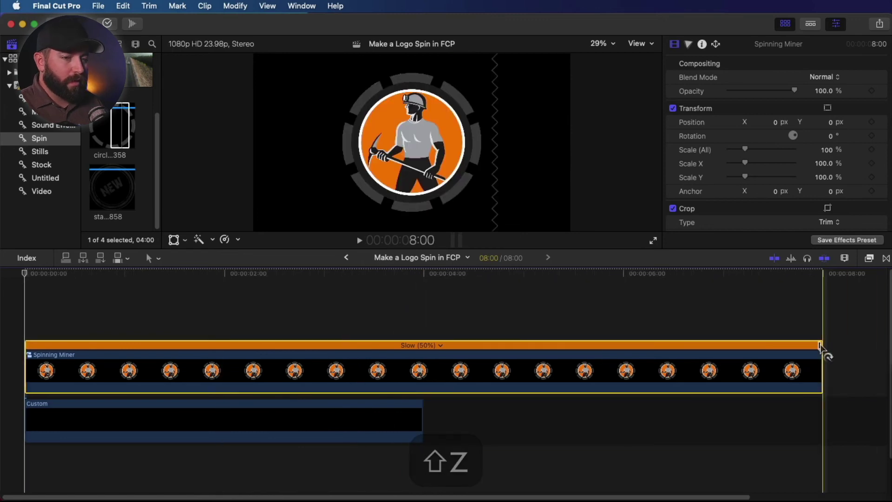
mouse_move(820, 354)
left_mouse_down()
mouse_move(771, 355)
mouse_move(827, 355)
left_mouse_up()
key("space")
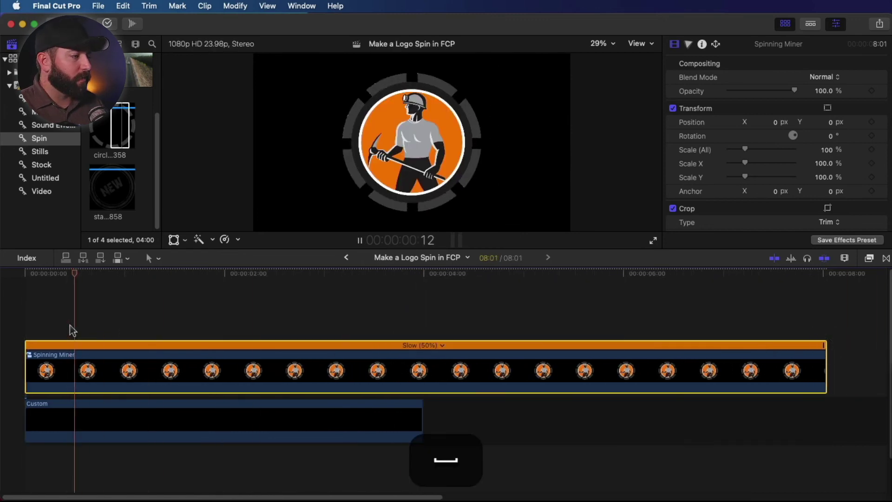
key("space")
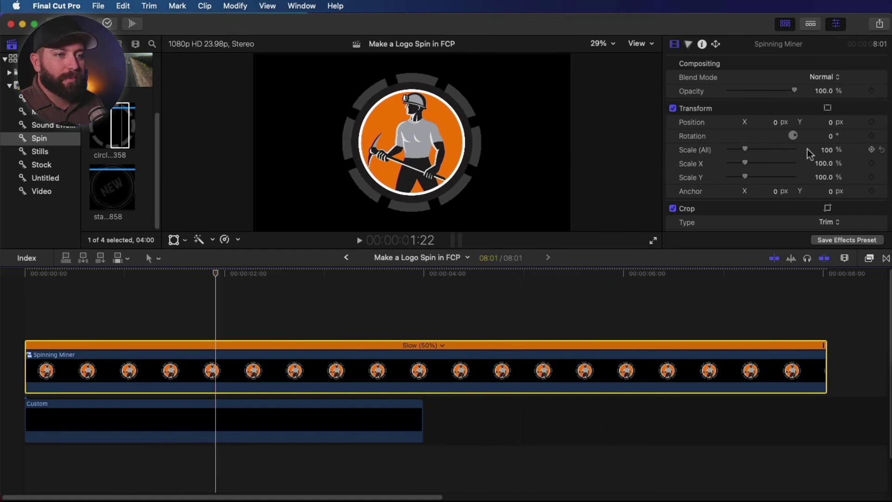
- Scale Spinning Miner to 22% and move it into the frame's lower-right corner
left_click_drag(825, 155, 826, 176)
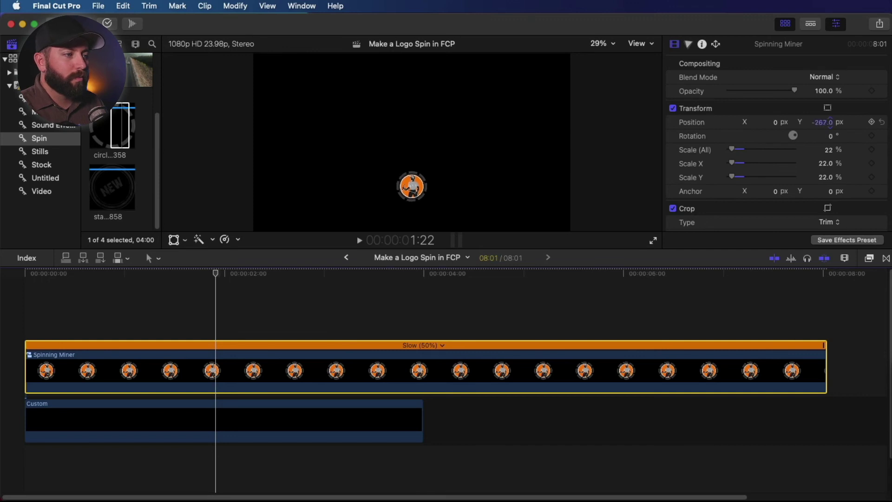
left_click_drag(829, 122, 831, 120)
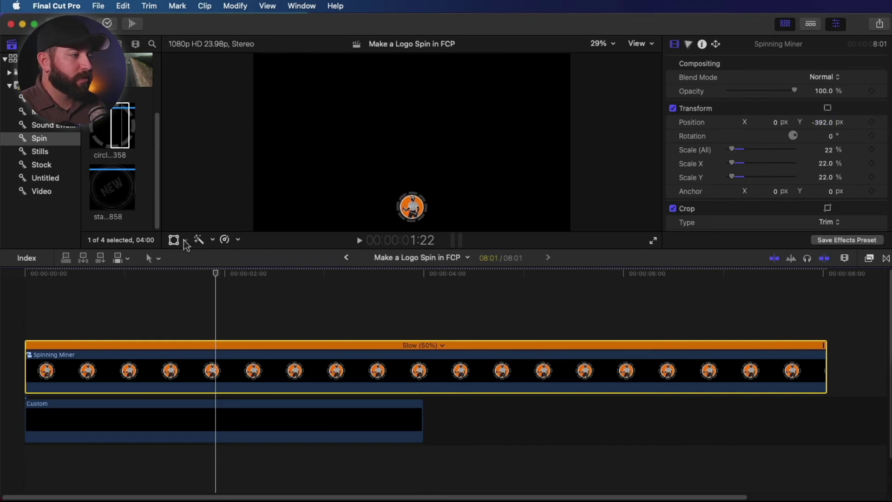
left_click(172, 241)
left_click_drag(414, 210, 543, 213)
left_click(31, 322)
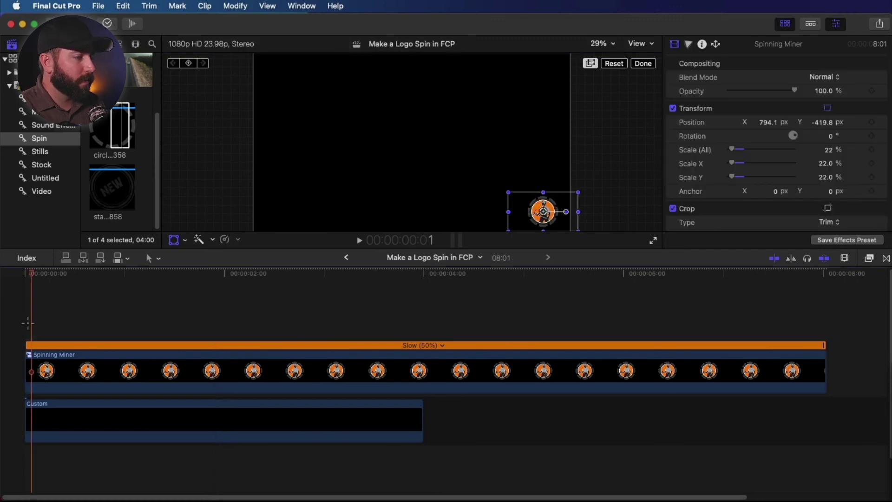
key("space")
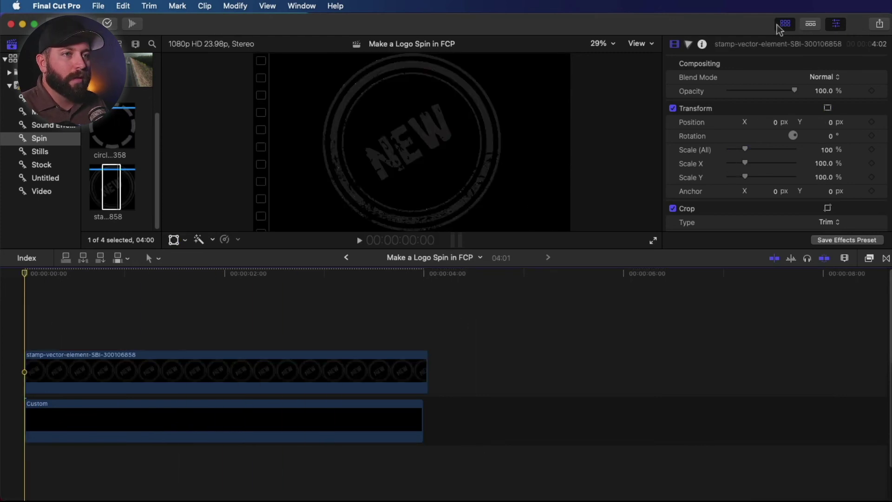
- Hide the media library, enlarge the viewer, and select the NEW stamp clip
left_click(778, 26)
left_click_drag(585, 249, 584, 316)
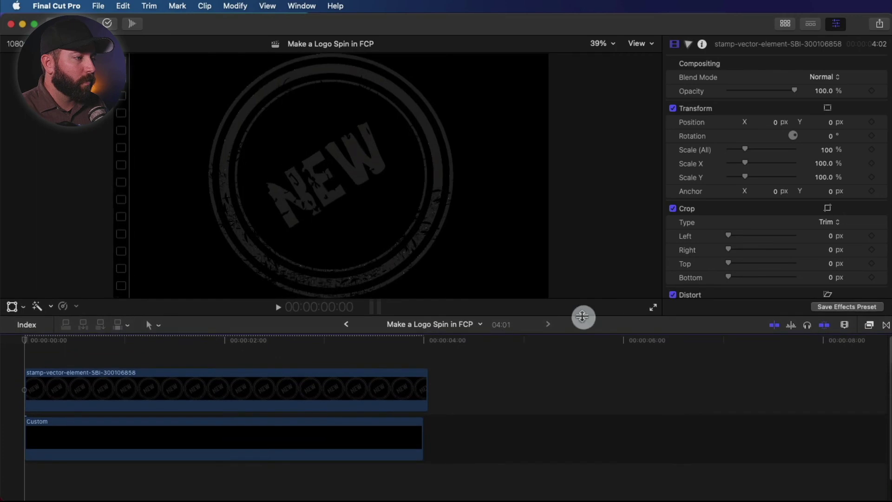
left_click(145, 362)
left_click(175, 388)
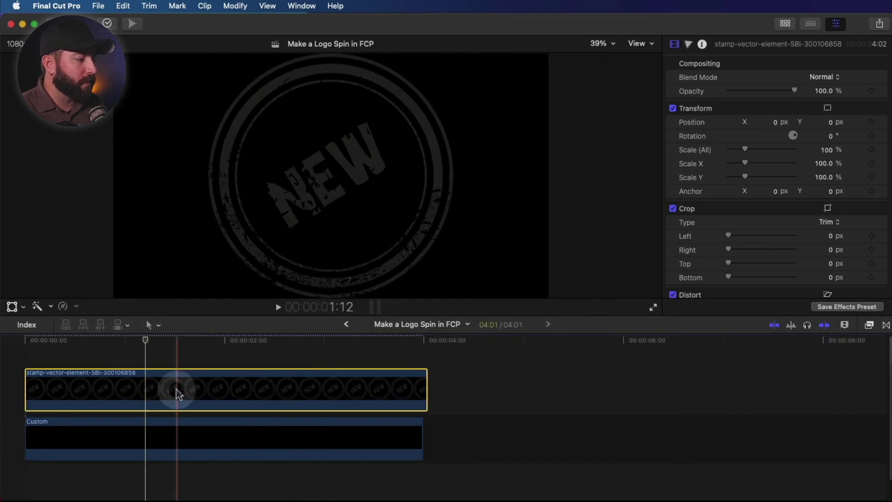
- Apply a Shape Mask to the stamp and reshape it into a circle around NEW
left_click(869, 326)
left_click(774, 491)
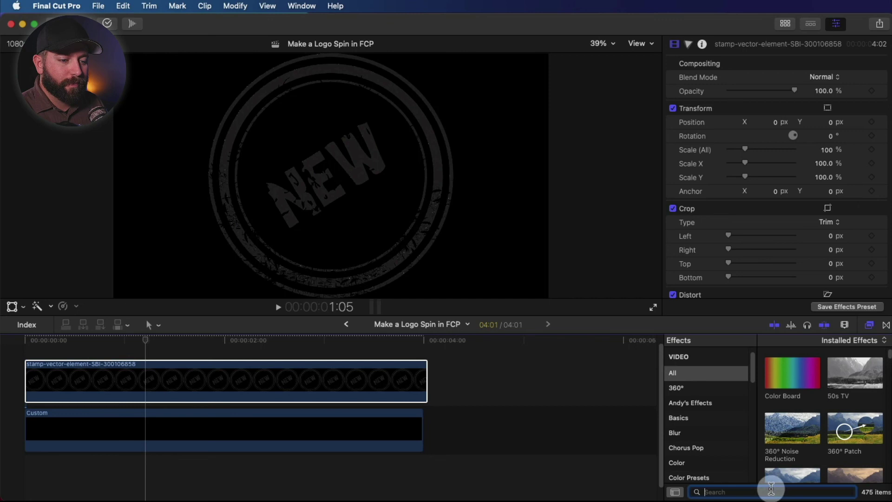
type("mask")
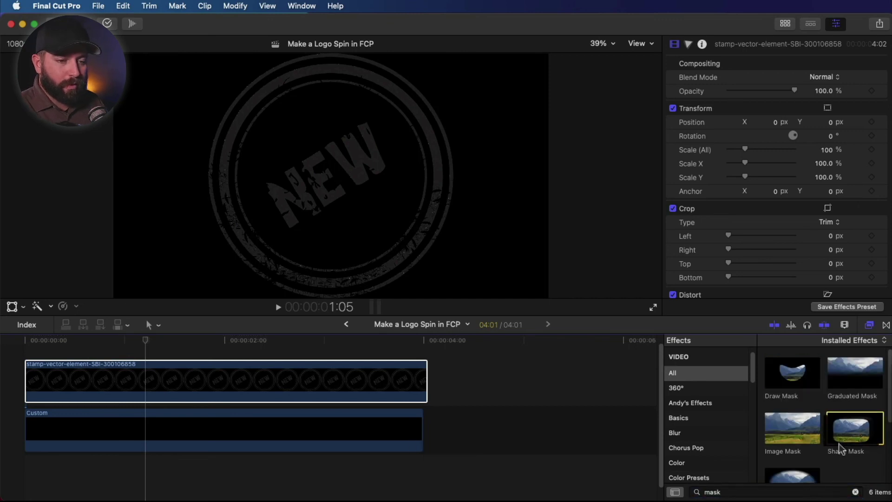
left_click_drag(854, 428, 367, 381)
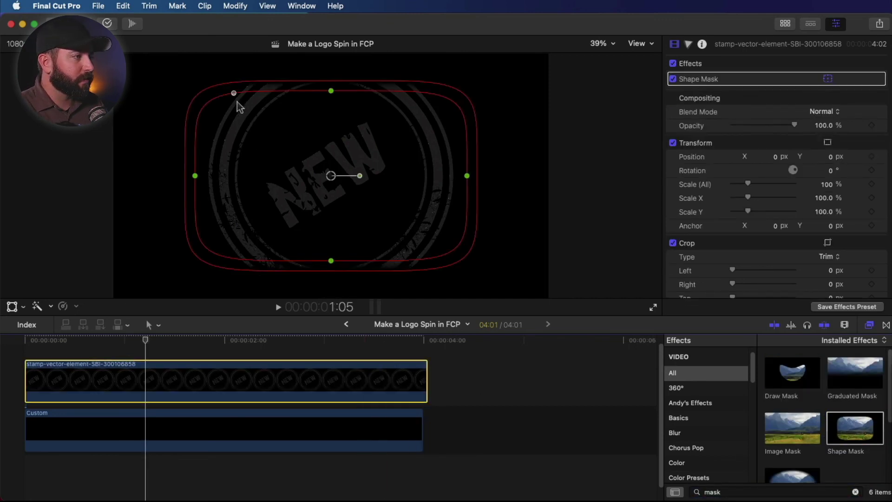
left_click_drag(239, 93, 279, 98)
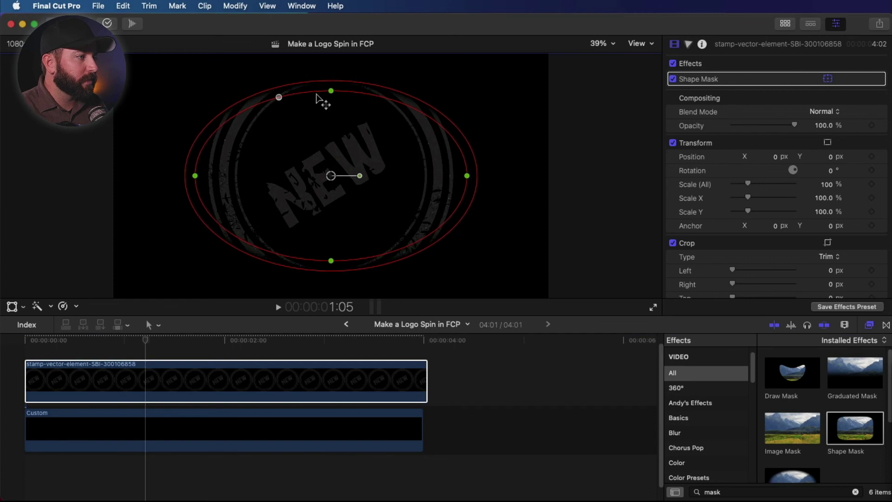
left_click_drag(467, 178, 408, 188)
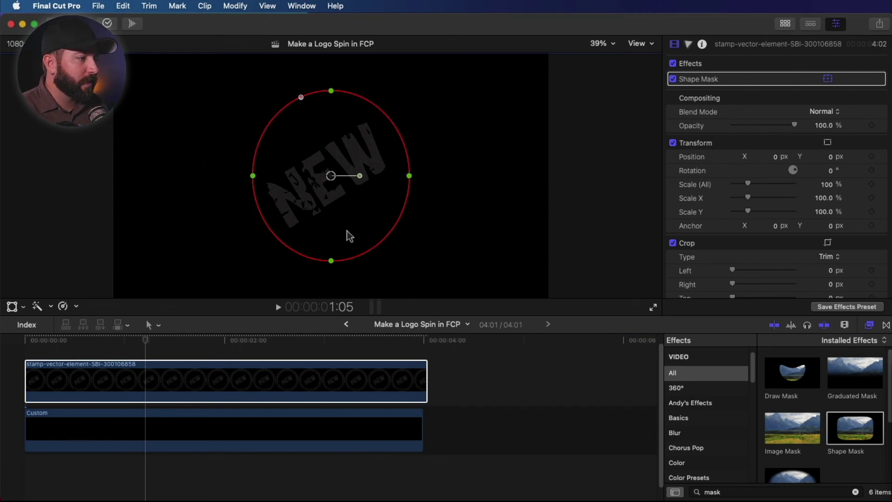
left_click(358, 367)
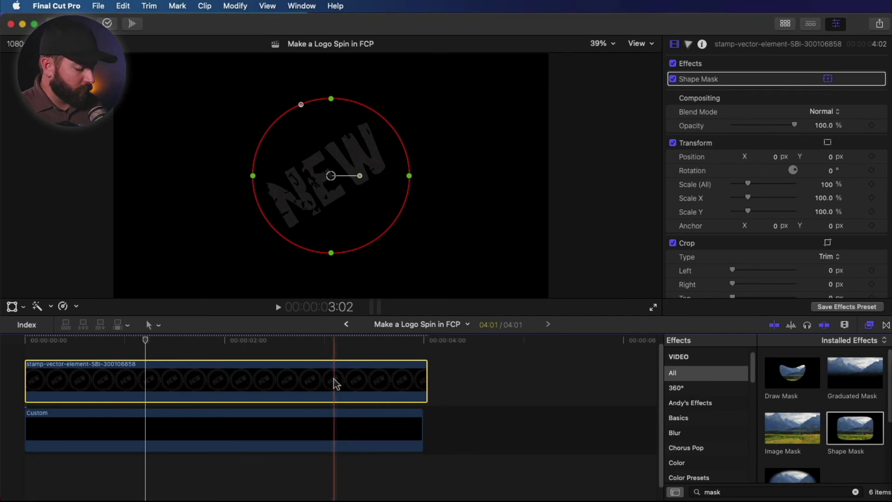
- Duplicate the stamp clip onto a layer above and invert the upper copy's Shape Mask
left_click_drag(335, 383, 331, 339)
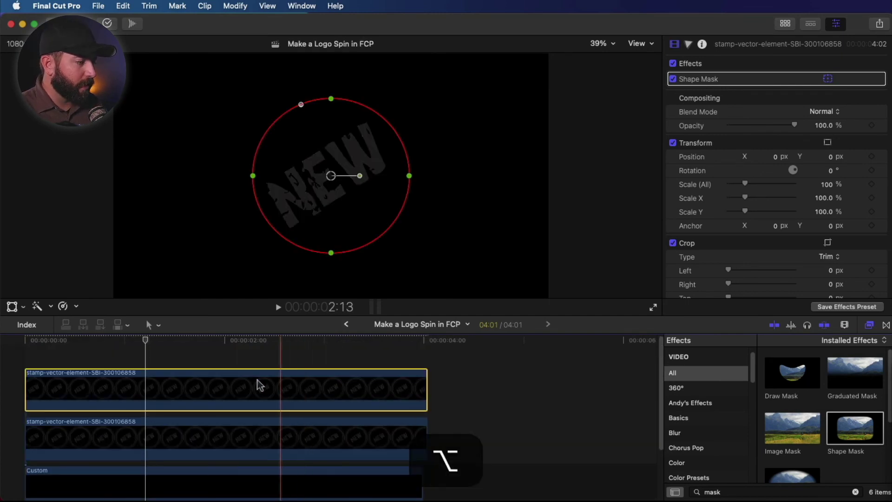
left_click(181, 382)
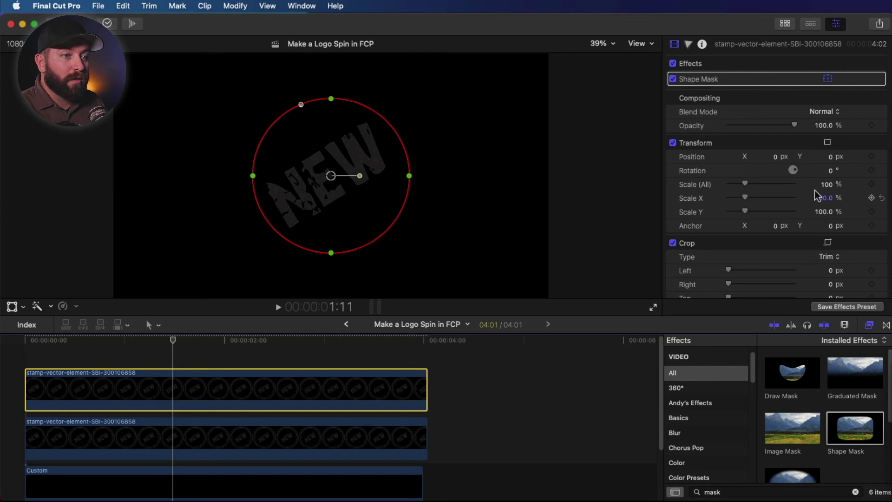
left_click(865, 79)
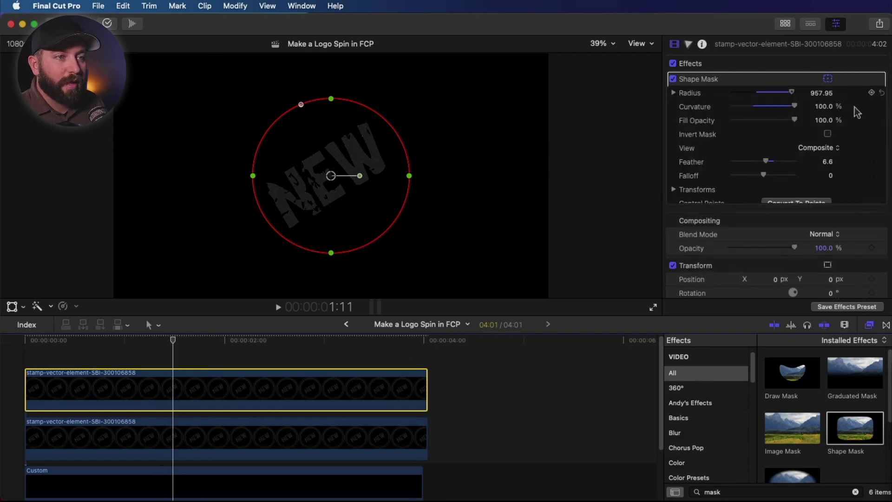
left_click(827, 134)
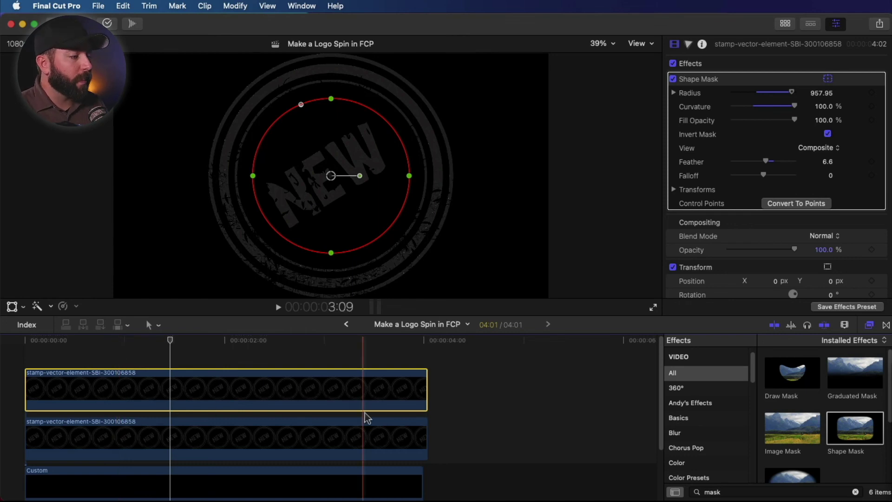
- Toggle each stamp copy off and on with V to compare the two layers
left_click(475, 418)
left_click(384, 420)
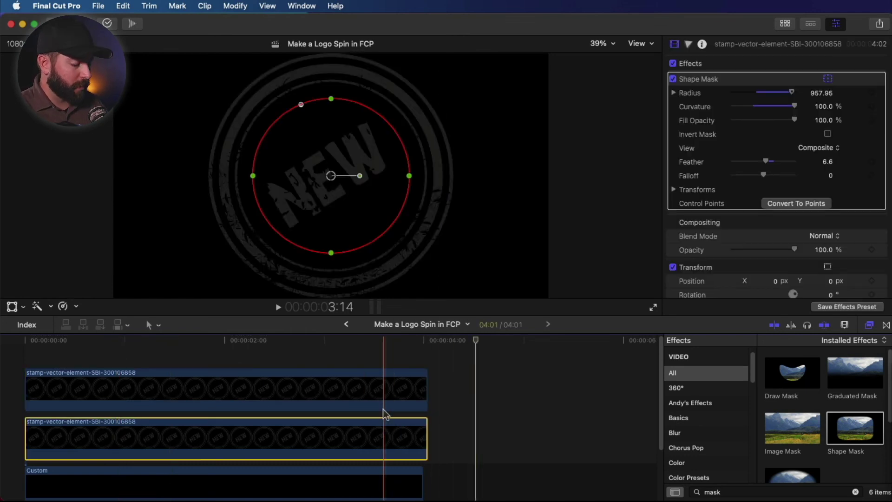
key("v")
key("v")
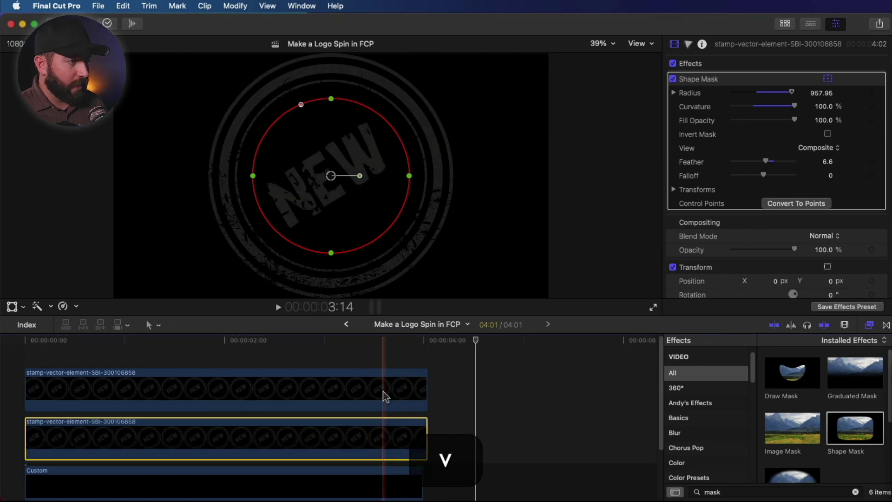
key("v")
key("v")
left_click(364, 389)
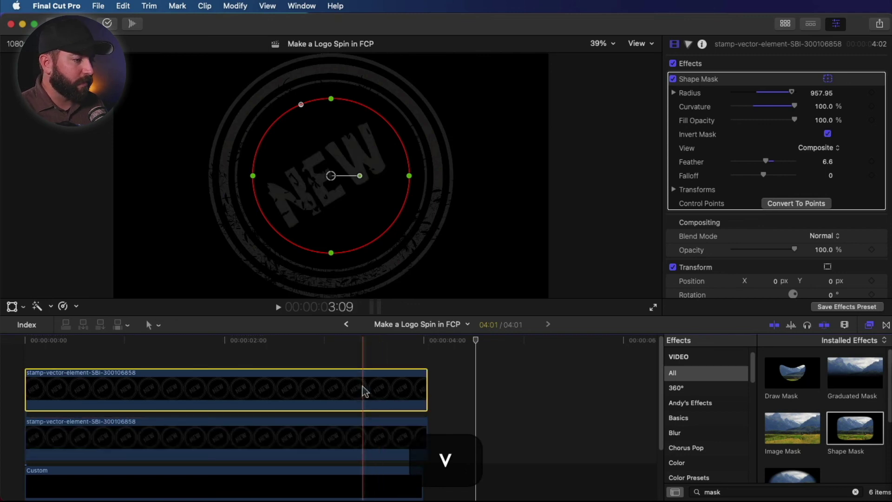
key("v")
key("v")
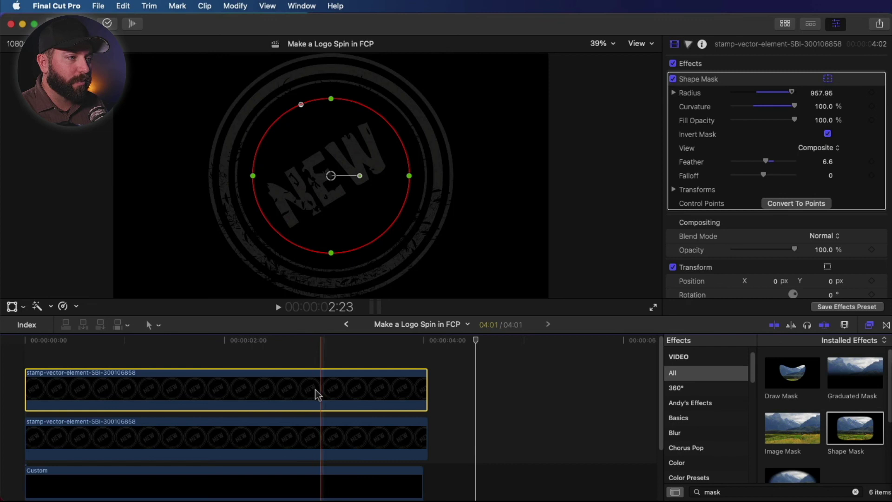
key("v")
key("v")
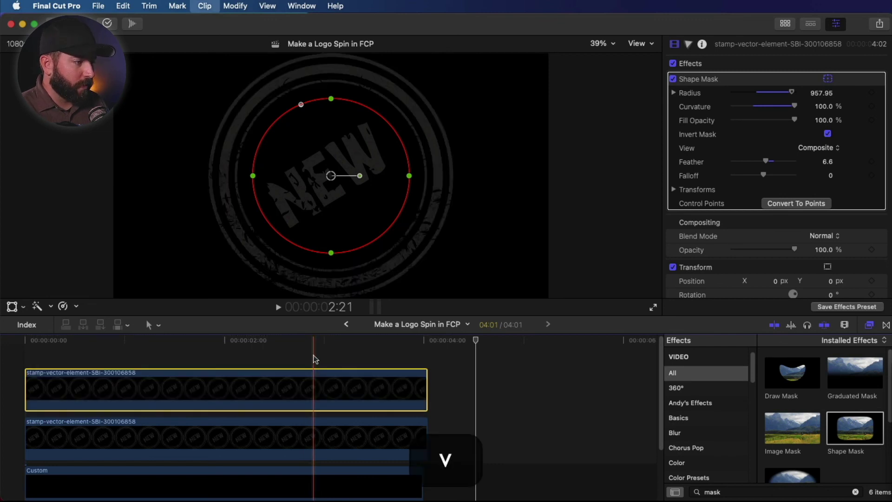
- Add a 0° Rotation keyframe at the start of the upper stamp copy
left_click(10, 339)
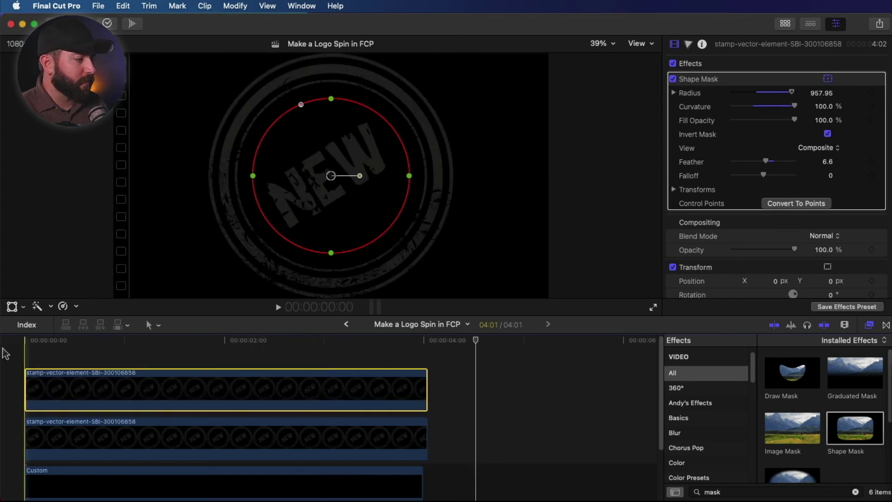
left_click(869, 79)
left_click(872, 171)
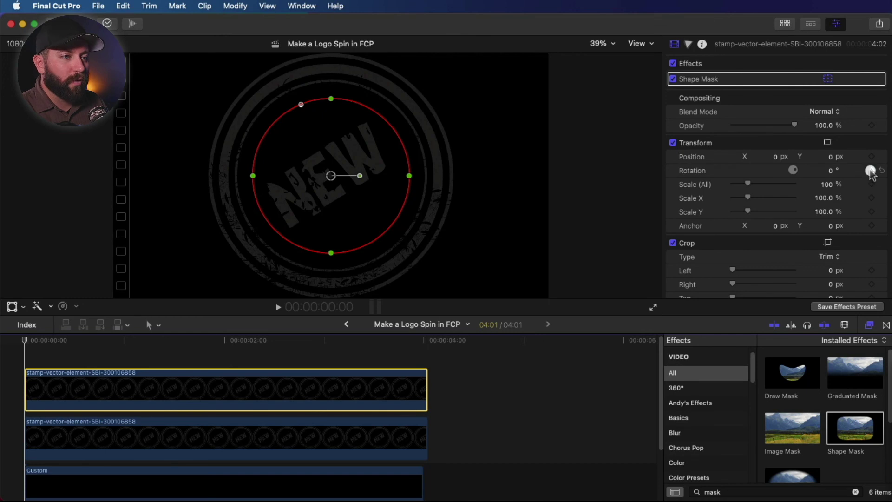
- Add a Rotation keyframe one frame before the clip end, set to 360°
left_click(428, 342)
key("Left")
key("Left")
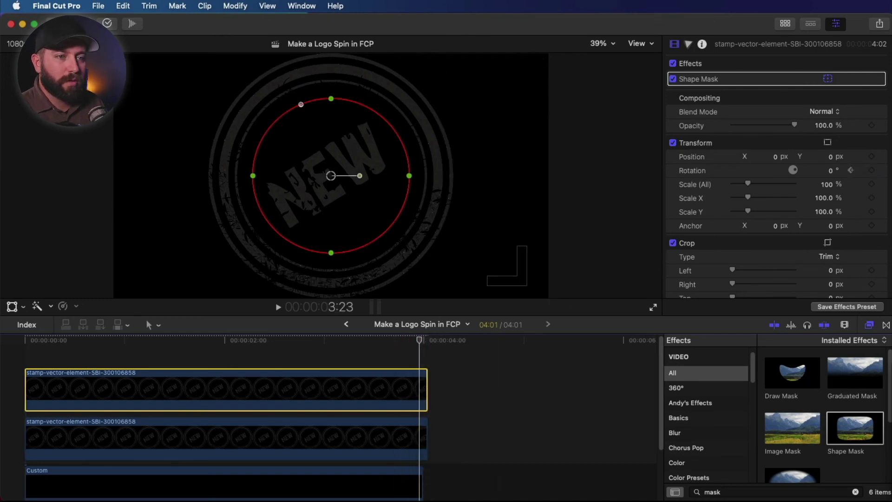
left_click(871, 170)
left_click(829, 170)
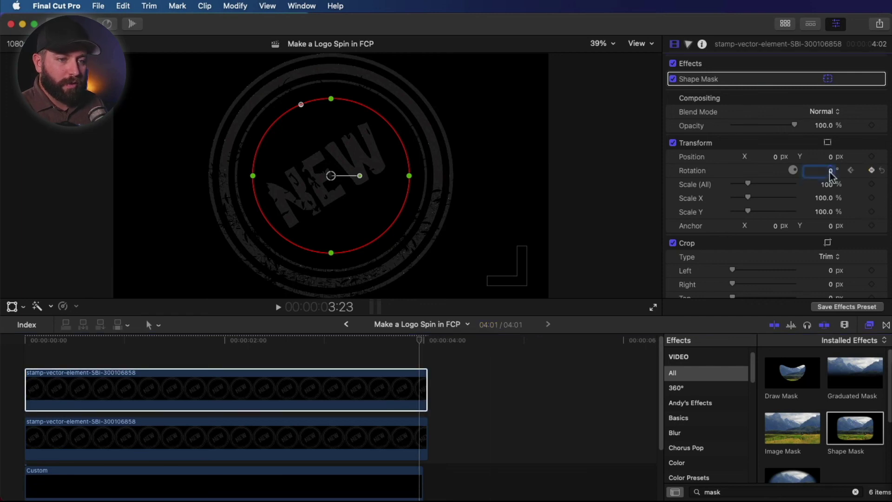
type("360")
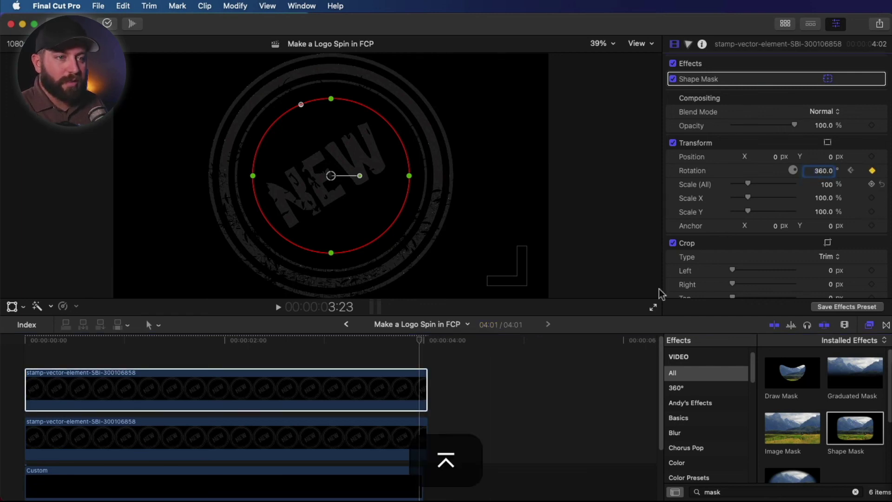
- Play the spinning ring from the start of the timeline twice
key("Home")
key("space")
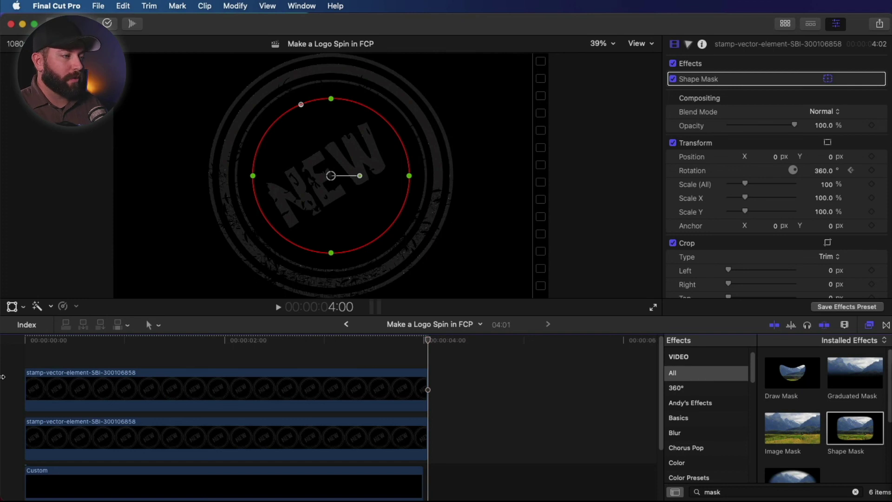
key("Home")
key("space")
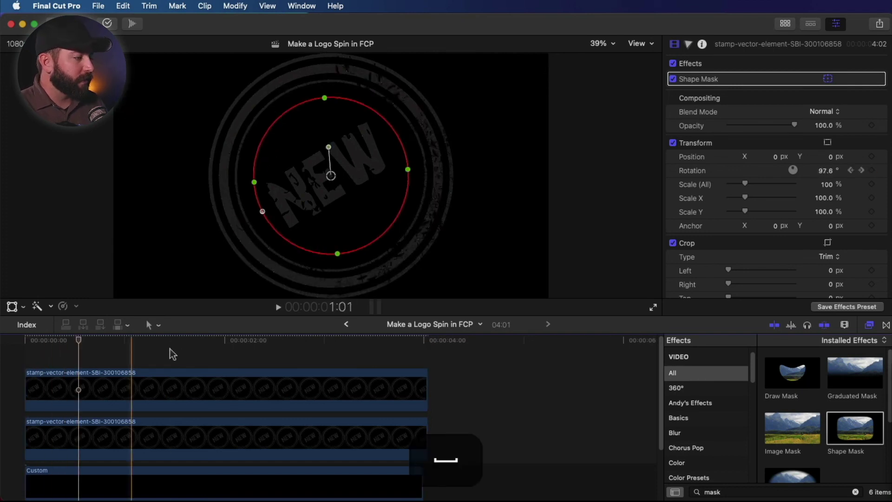
- Combine both stamp clips into a compound clip named Logo Spin
left_click_drag(454, 394, 390, 422)
right_click(396, 418)
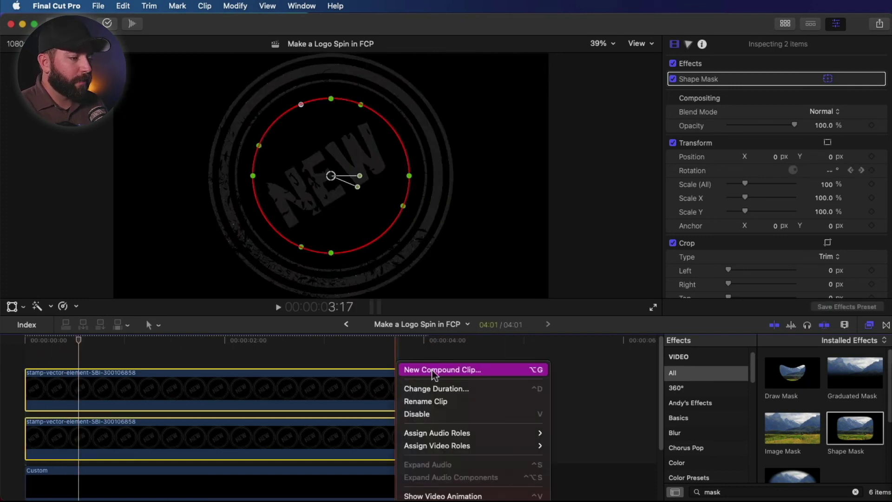
left_click(432, 370)
type("Logo Spin")
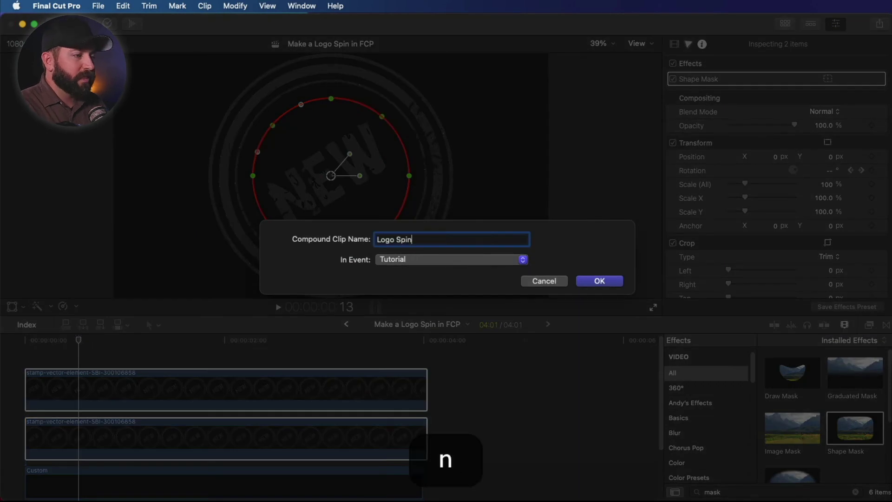
key("Return")
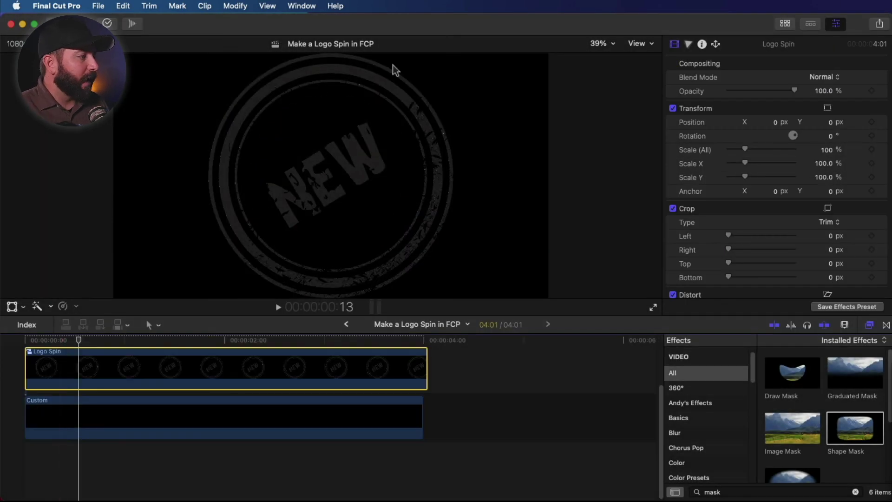
- Place the video-5 car footage beneath the Logo Spin clip
left_click(784, 24)
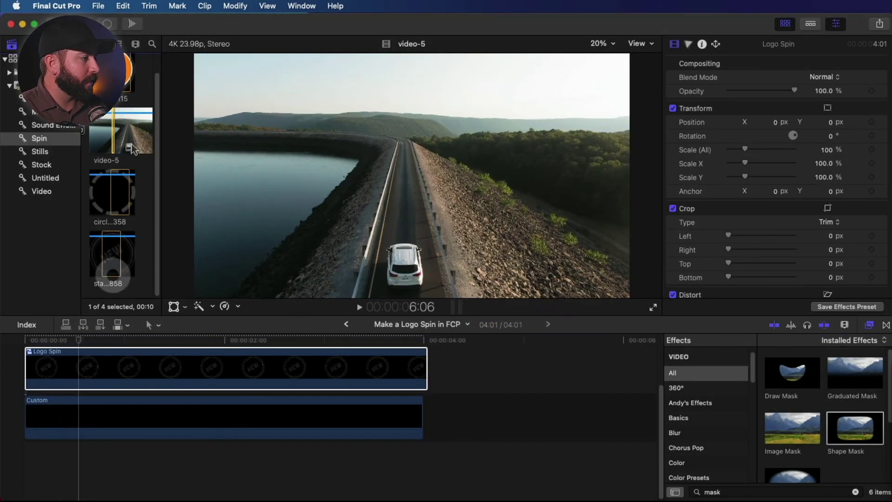
left_click(126, 142)
left_click_drag(125, 143, 50, 392)
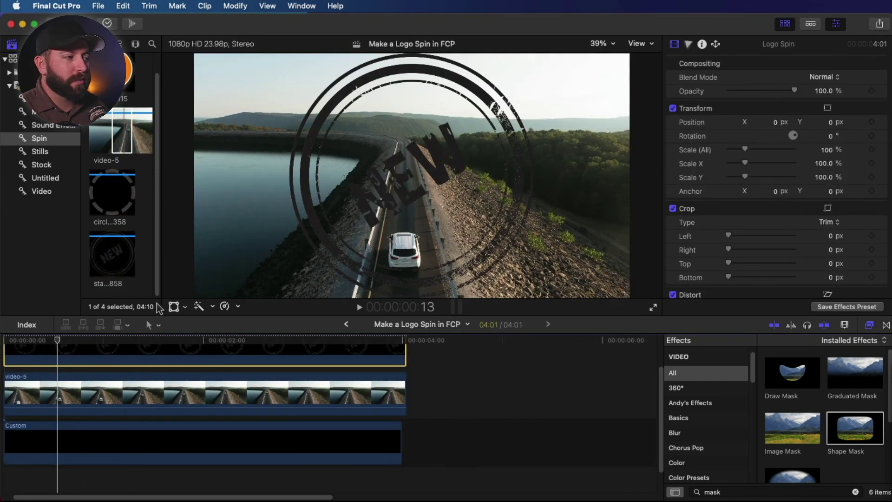
- Shrink the logo to 37.66% and move it left over the water
left_click(174, 306)
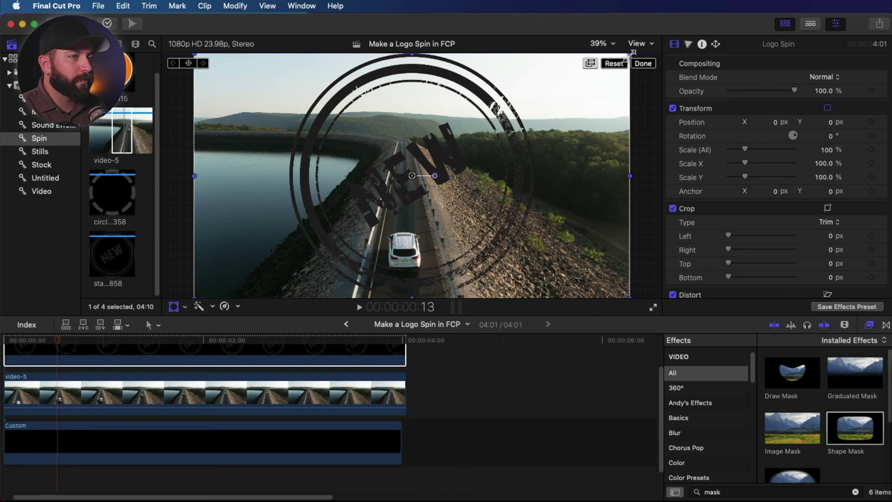
left_click_drag(630, 54, 466, 146)
left_click_drag(412, 175, 256, 99)
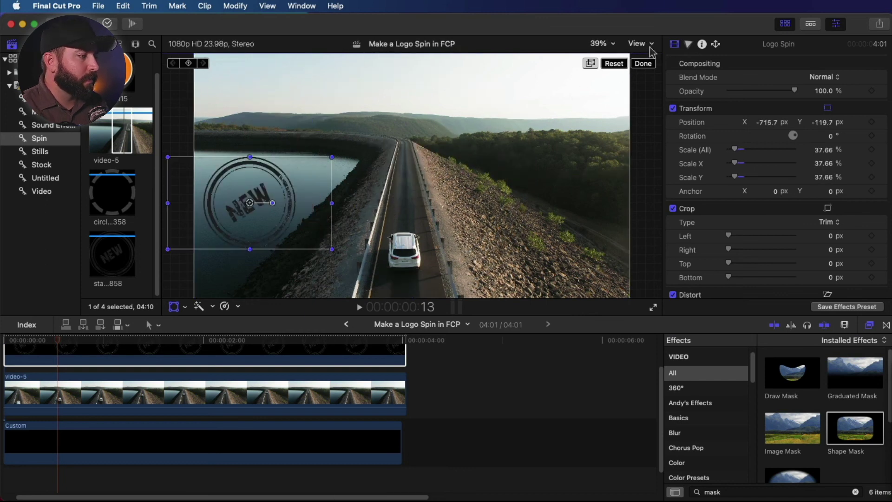
left_click(643, 64)
- Play the logo animation over the car footage from the start
key("Home")
key("space")
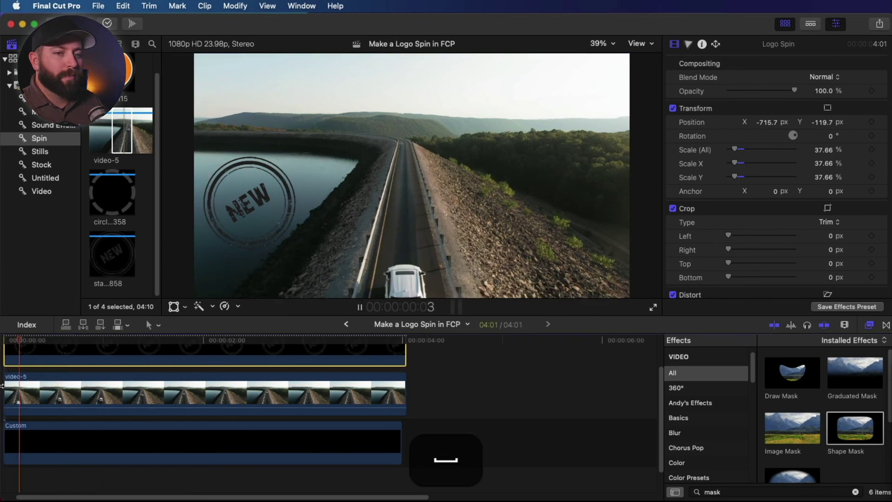
key("space")
scroll(195, 353, "up", 2)
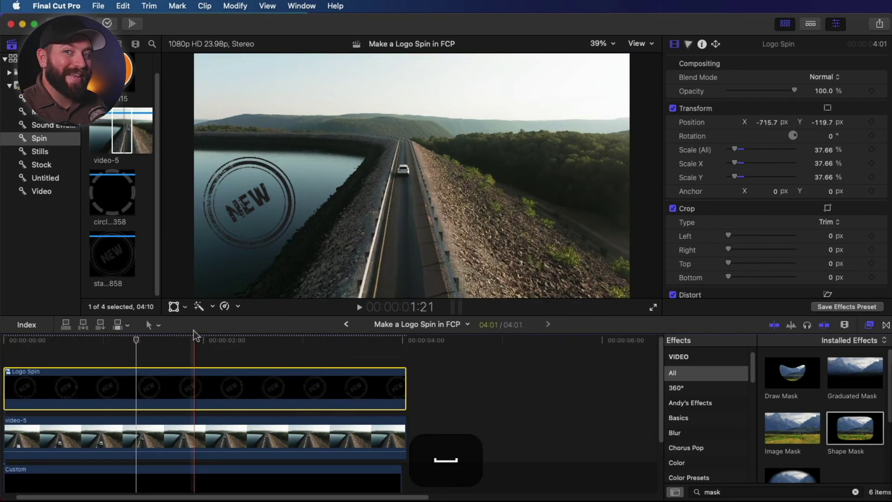